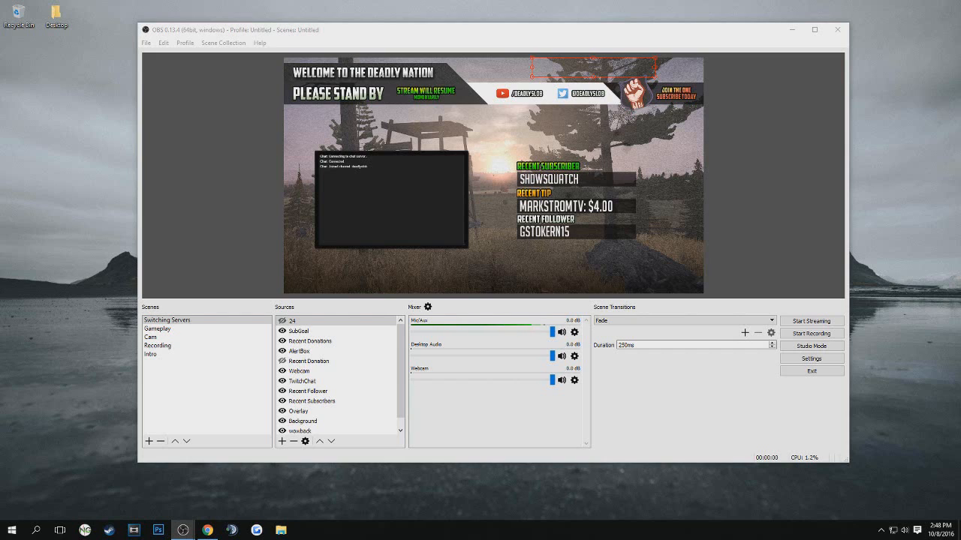
pyautogui.click(814, 30)
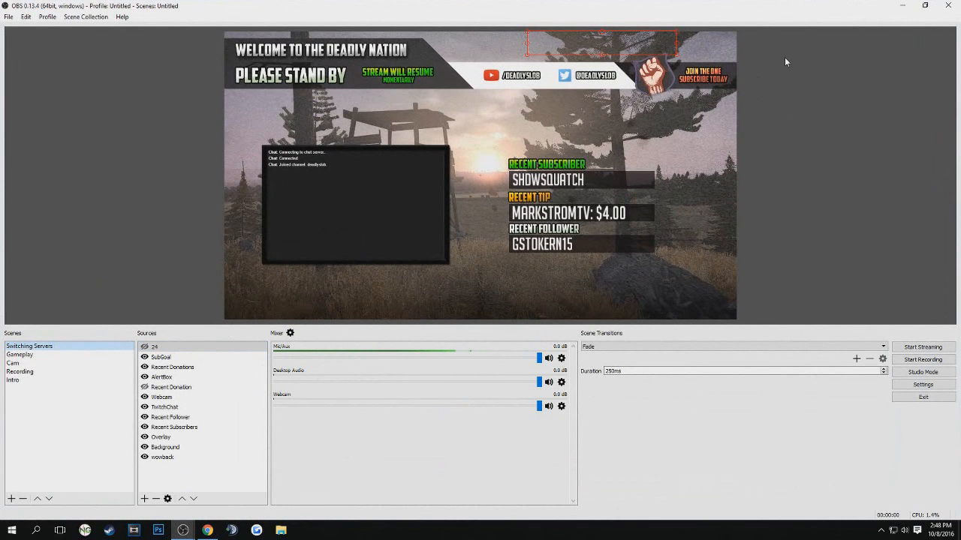
pyautogui.click(924, 5)
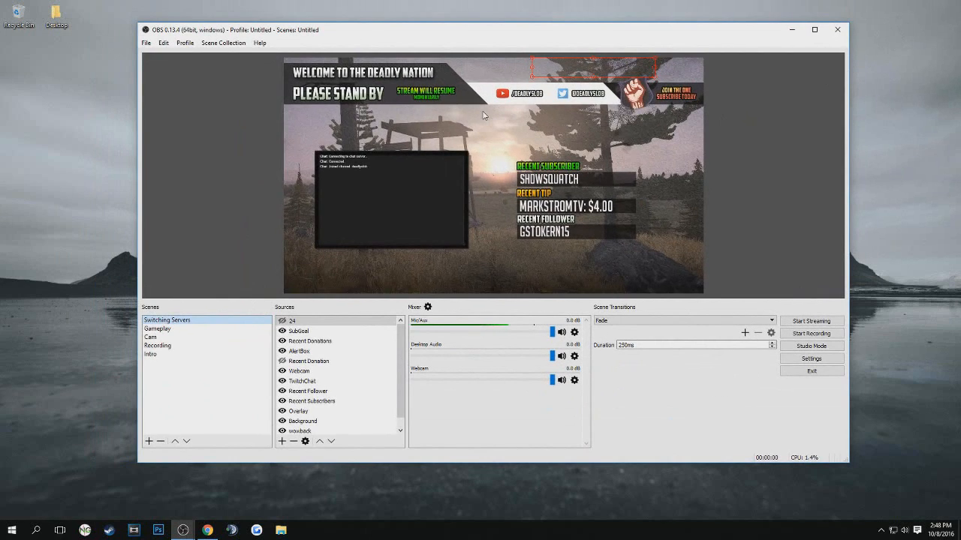
pyautogui.moveTo(481, 33); pyautogui.dragTo(464, 32)
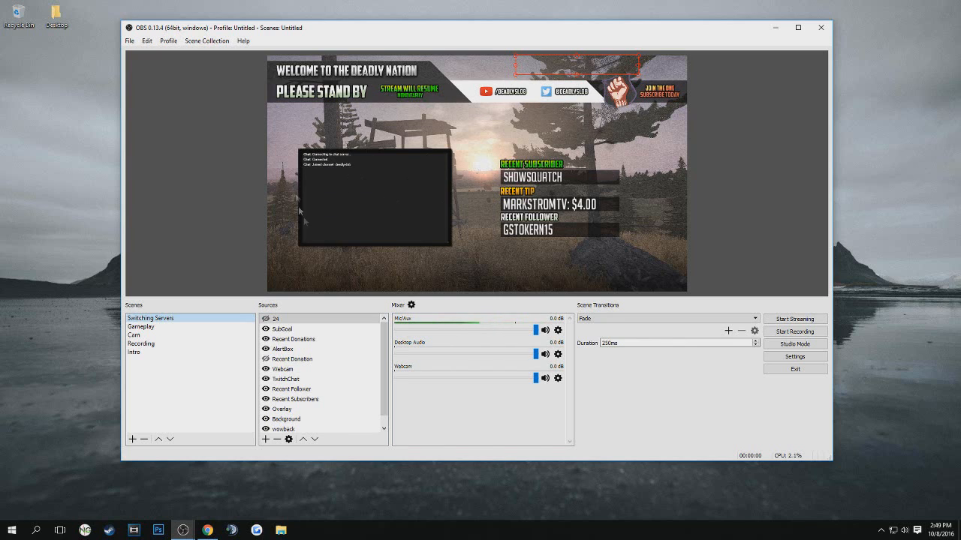
# Inspect the URL in the TwitchChat source's properties, and close them without changes.
pyautogui.click(289, 380)
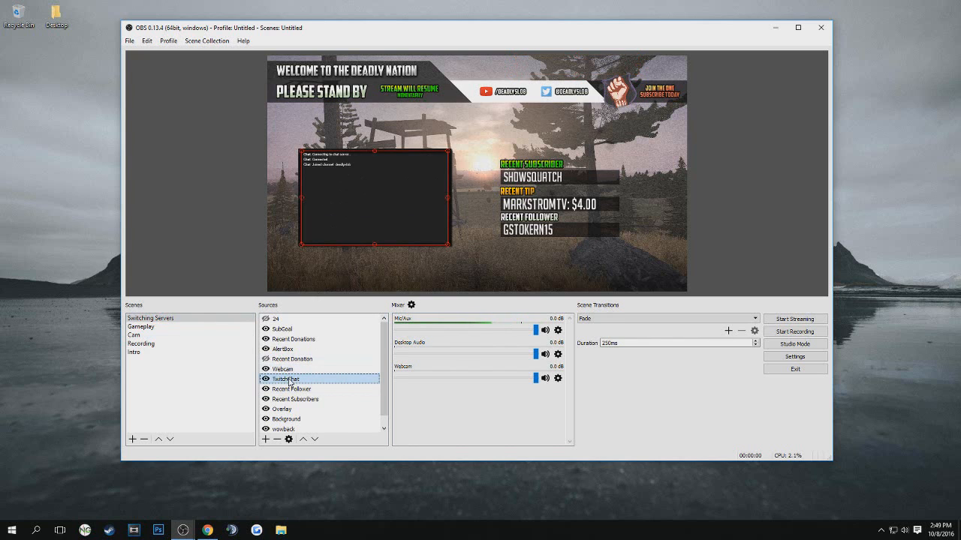
pyautogui.rightClick(289, 379)
pyautogui.click(335, 492)
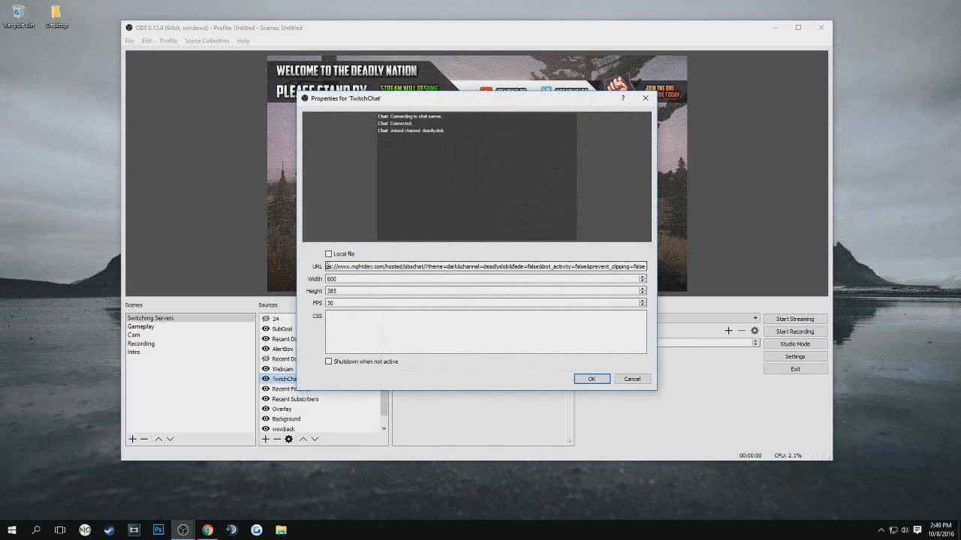
pyautogui.moveTo(328, 266); pyautogui.dragTo(396, 267)
pyautogui.click(407, 267)
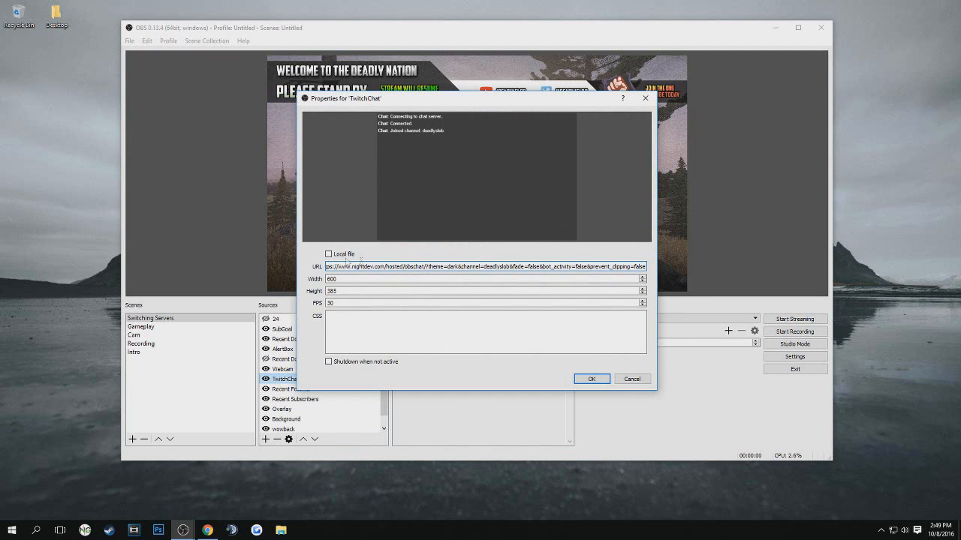
pyautogui.click(647, 381)
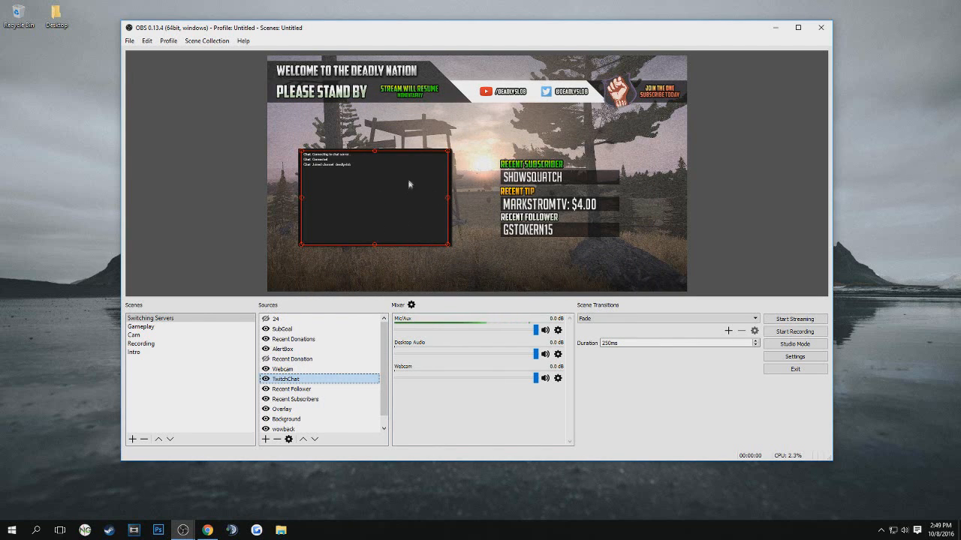
# Compare the sources of the Gameplay and Cam scenes with those of the Switching Servers scene.
pyautogui.click(451, 139)
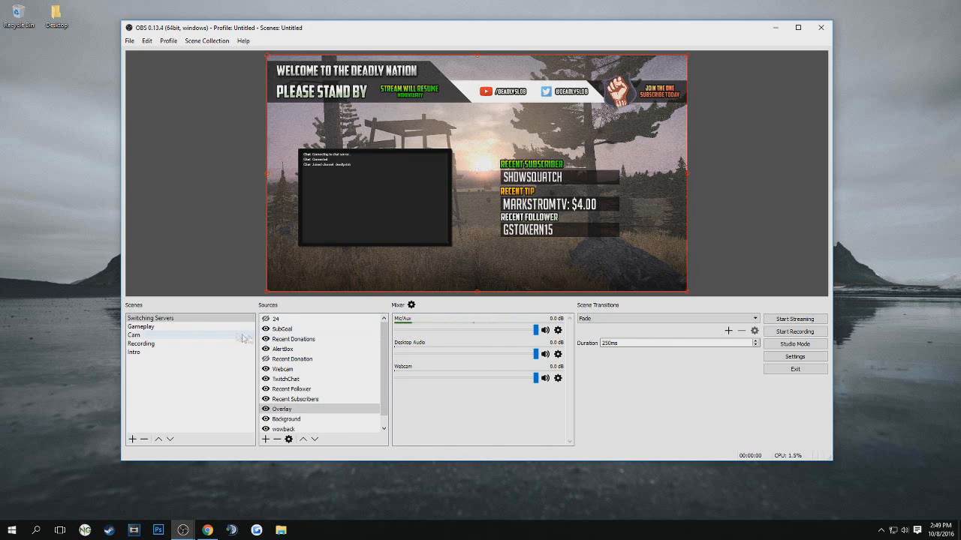
pyautogui.scroll(-1, 316, 378)
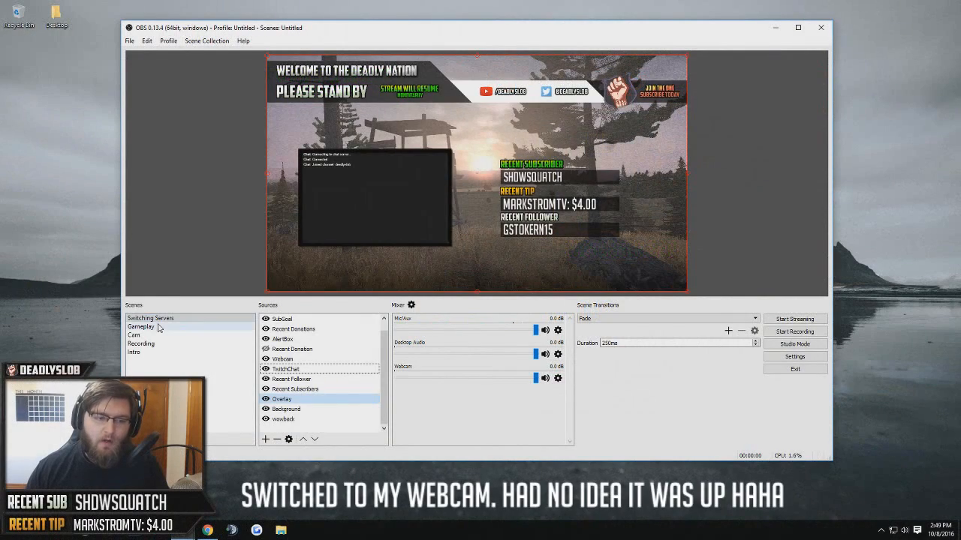
pyautogui.click(159, 328)
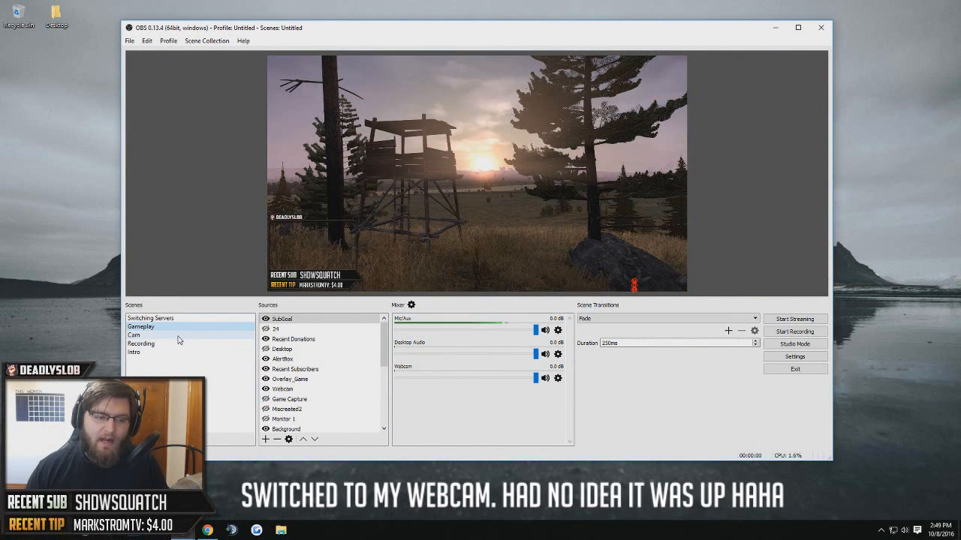
pyautogui.click(183, 334)
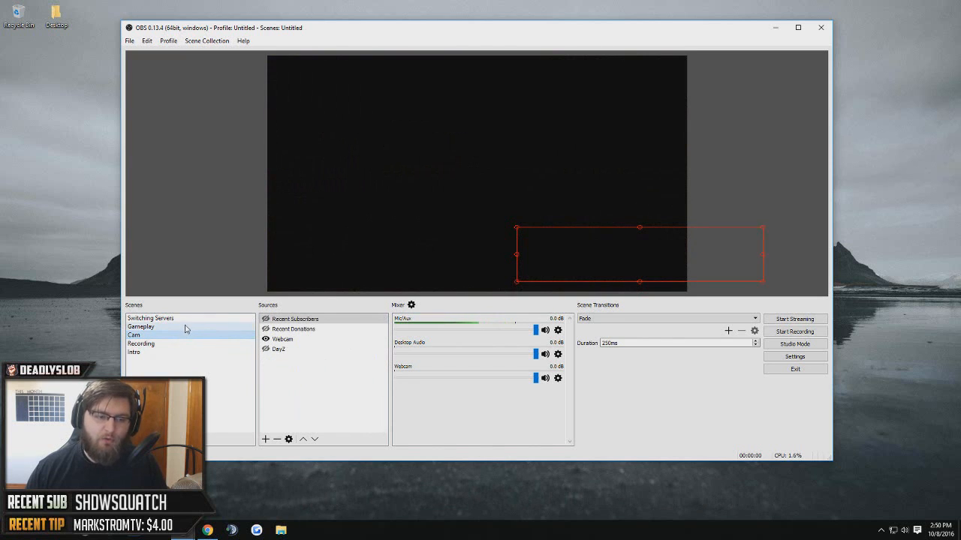
pyautogui.click(181, 319)
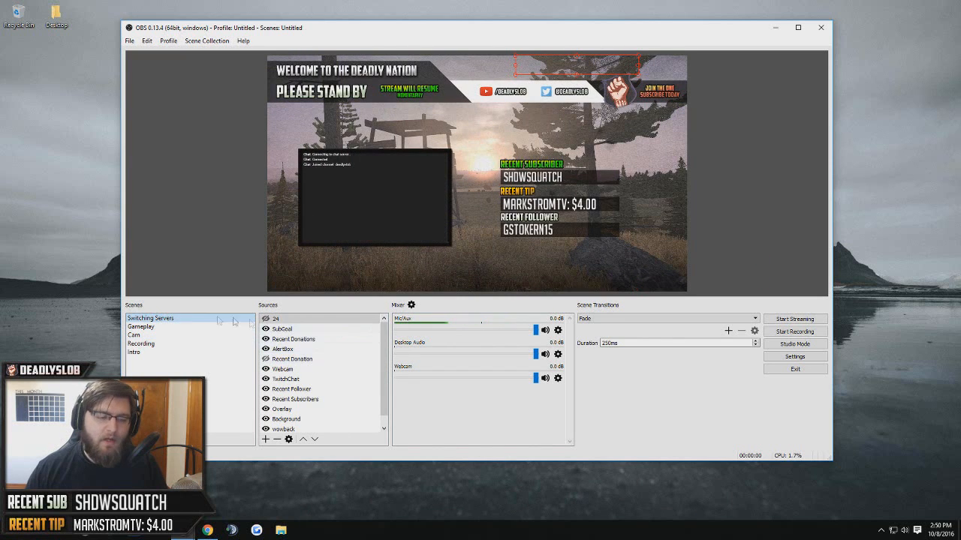
pyautogui.moveTo(382, 344)
pyautogui.mouseDown()
pyautogui.moveTo(385, 374)
pyautogui.moveTo(380, 338)
pyautogui.mouseUp()
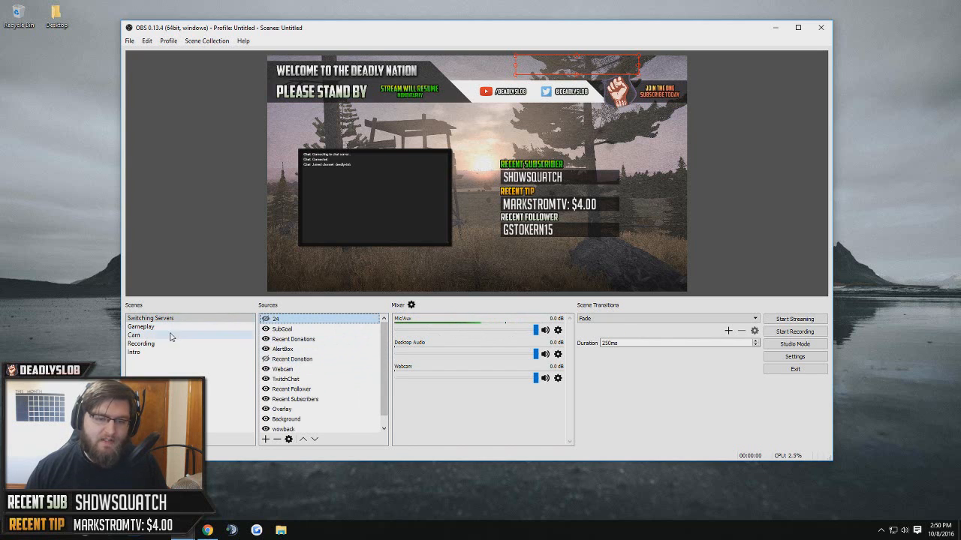
# Inspect the DayZ source's capture properties in the Gameplay scene, and close them without changes.
pyautogui.click(240, 328)
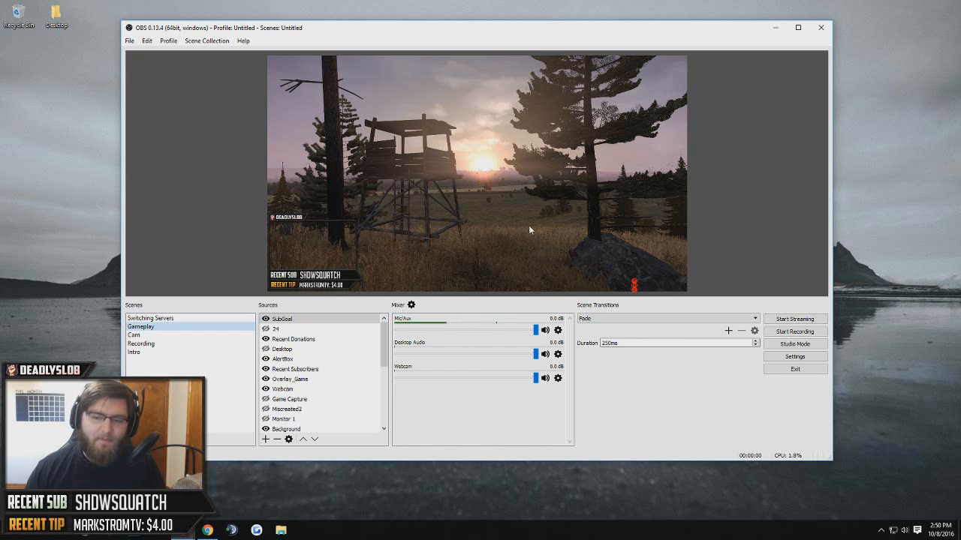
pyautogui.moveTo(383, 336); pyautogui.dragTo(379, 386)
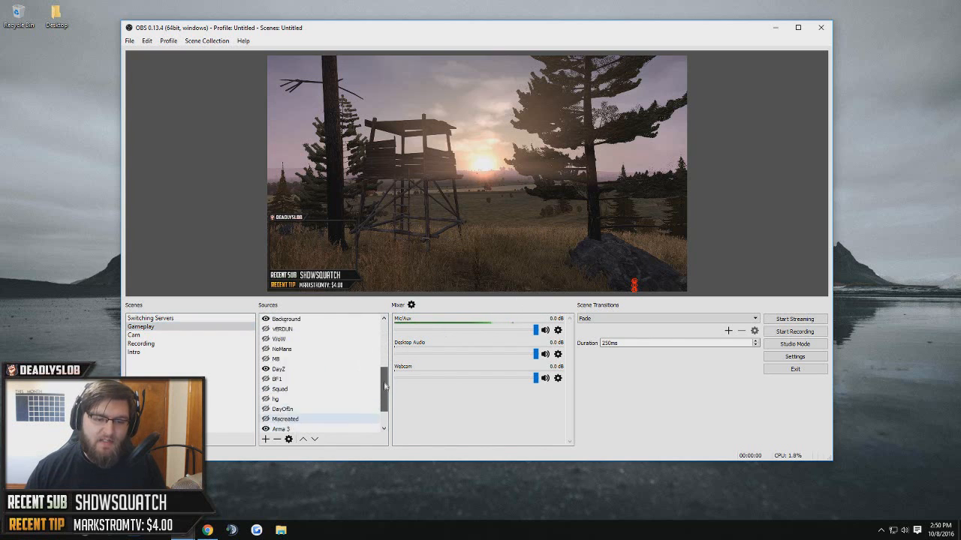
pyautogui.rightClick(298, 360)
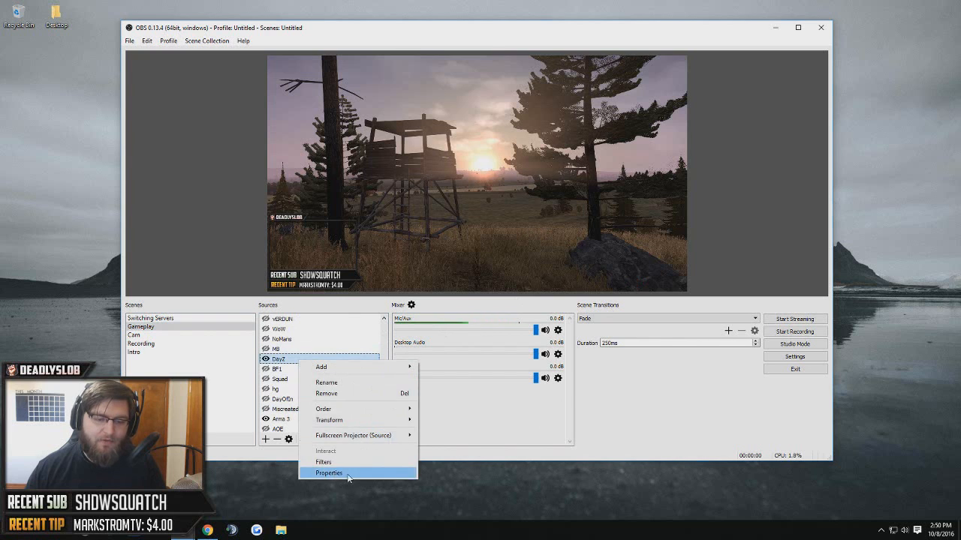
pyautogui.click(330, 473)
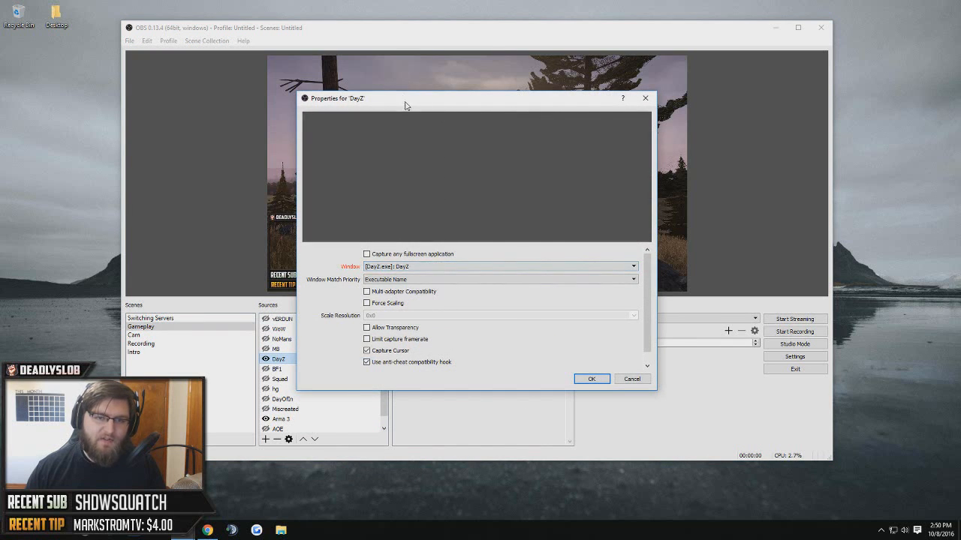
pyautogui.moveTo(406, 99); pyautogui.dragTo(637, 122)
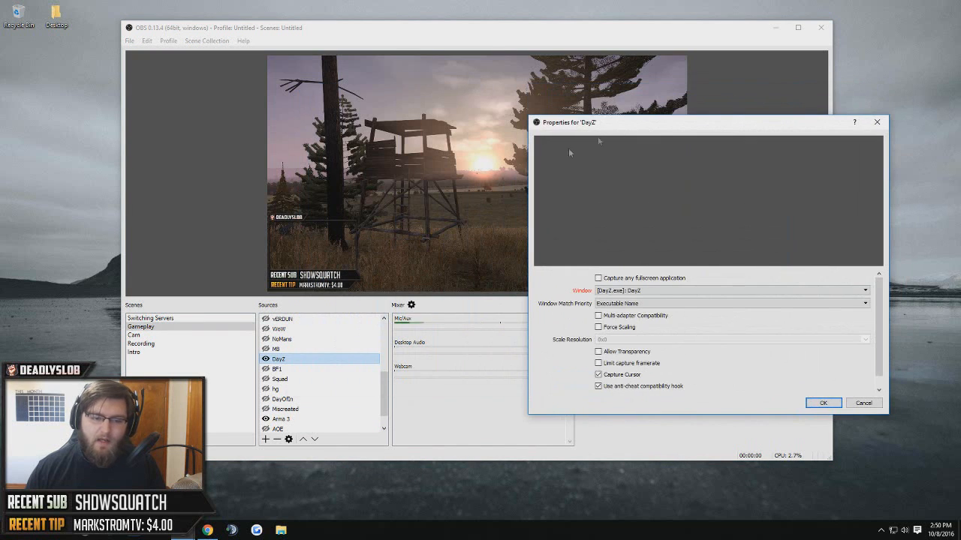
pyautogui.click(863, 403)
# Add a new Game Capture source to the Gameplay scene and view the windows it can capture.
pyautogui.click(264, 439)
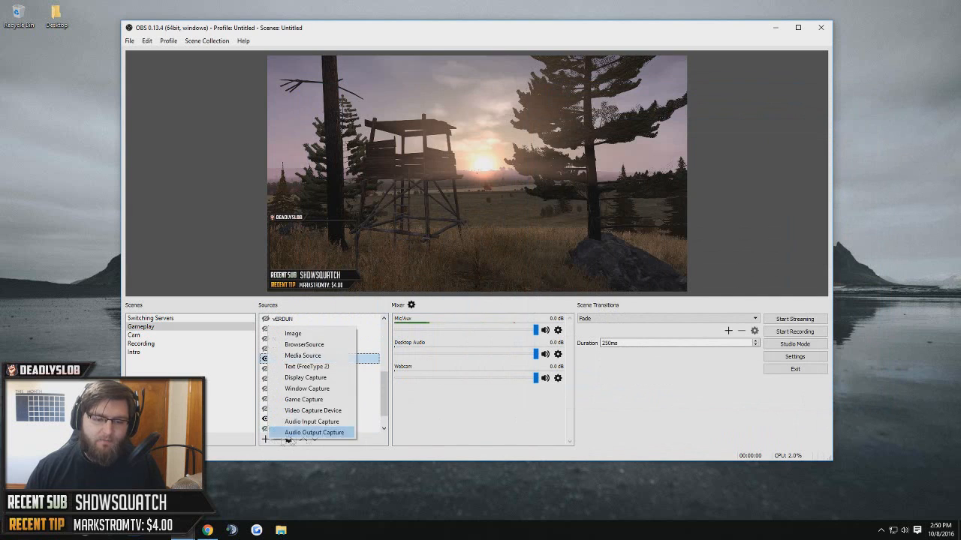
pyautogui.click(304, 399)
pyautogui.click(399, 206)
pyautogui.scroll(-2, 402, 242)
pyautogui.scroll(2, 401, 243)
pyautogui.click(397, 179)
pyautogui.click(499, 316)
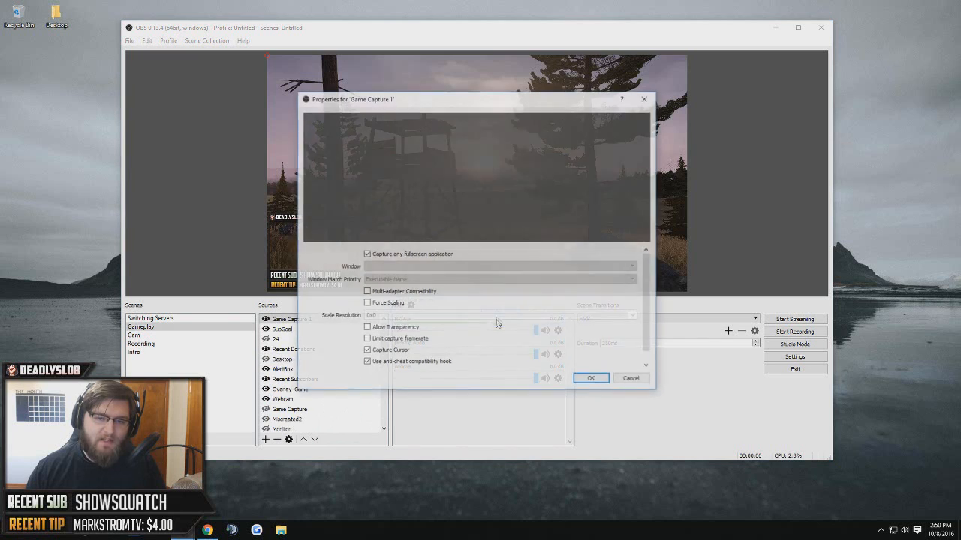
pyautogui.click(387, 267)
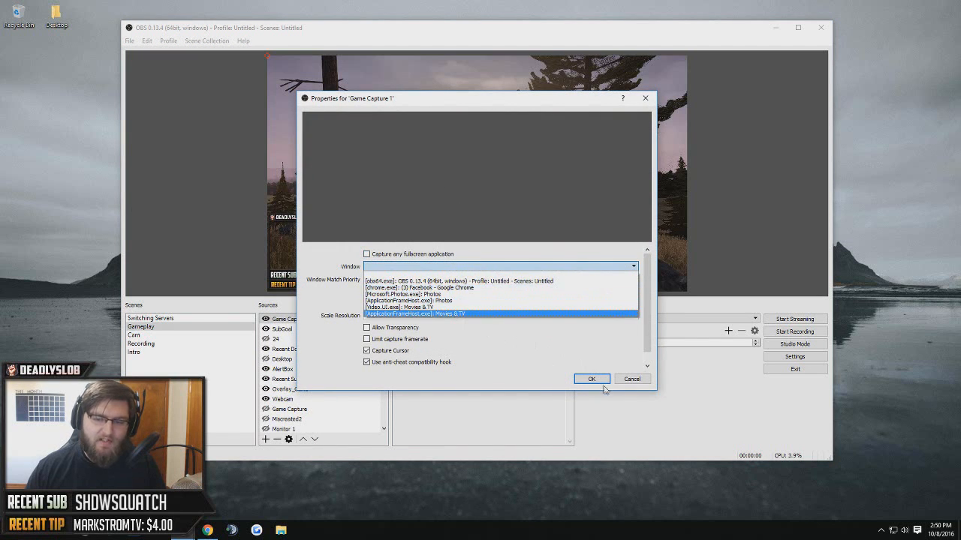
pyautogui.click(632, 379)
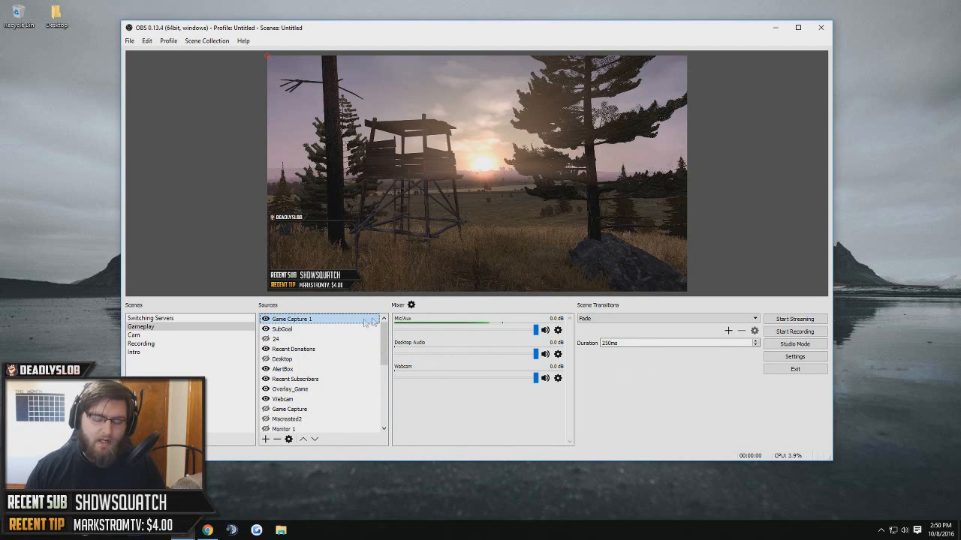
# Move the Game Capture 1 source down the source order until it sits directly below Webcam.
pyautogui.hotkey('ctrl', 'Down')
pyautogui.hotkey('ctrl', 'Down')
pyautogui.hotkey('ctrl', 'Down')
pyautogui.moveTo(373, 321); pyautogui.dragTo(374, 321)
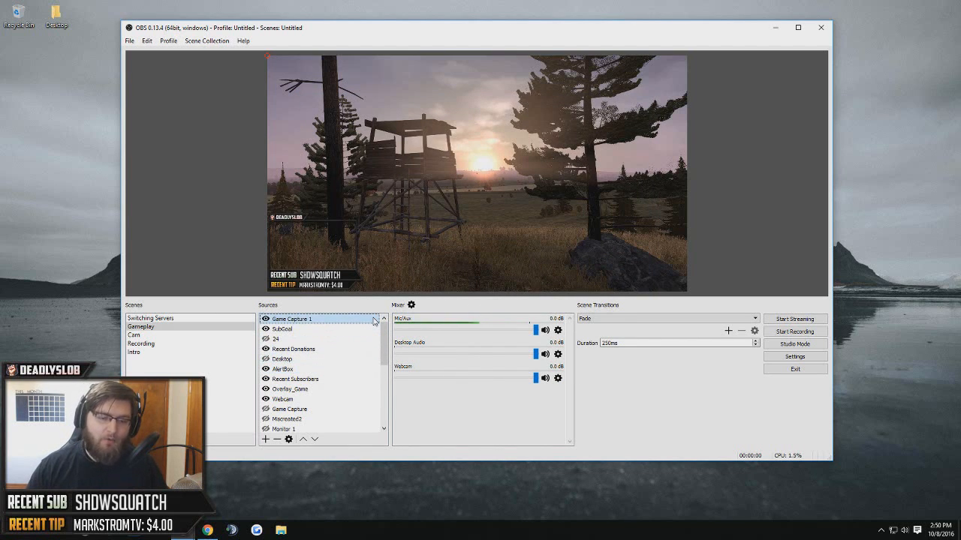
pyautogui.hotkey('ctrl', 'Down')
pyautogui.hotkey('ctrl', 'Down')
pyautogui.hotkey('ctrl', 'Down')
pyautogui.hotkey('ctrl', 'Down')
pyautogui.hotkey('ctrl', 'Down')
pyautogui.hotkey('ctrl', 'Down')
pyautogui.hotkey('ctrl', 'Down')
pyautogui.hotkey('ctrl', 'Down')
pyautogui.hotkey('ctrl', 'Down')
pyautogui.hotkey('ctrl', 'Down')
pyautogui.hotkey('ctrl', 'Up')
pyautogui.hotkey('ctrl', 'Up')
pyautogui.scroll(-2, 274, 347)
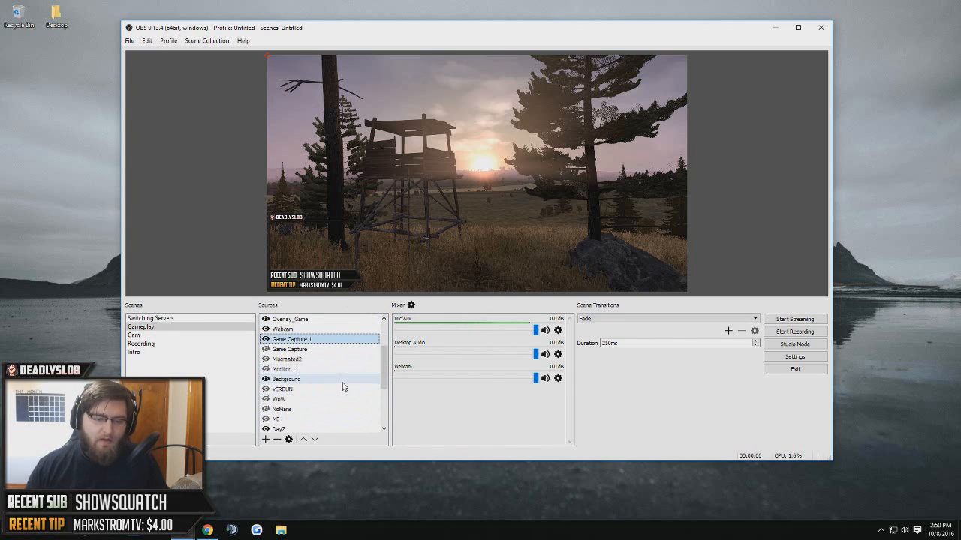
# Remove the Game Capture 1 source from the Gameplay scene.
pyautogui.rightClick(283, 340)
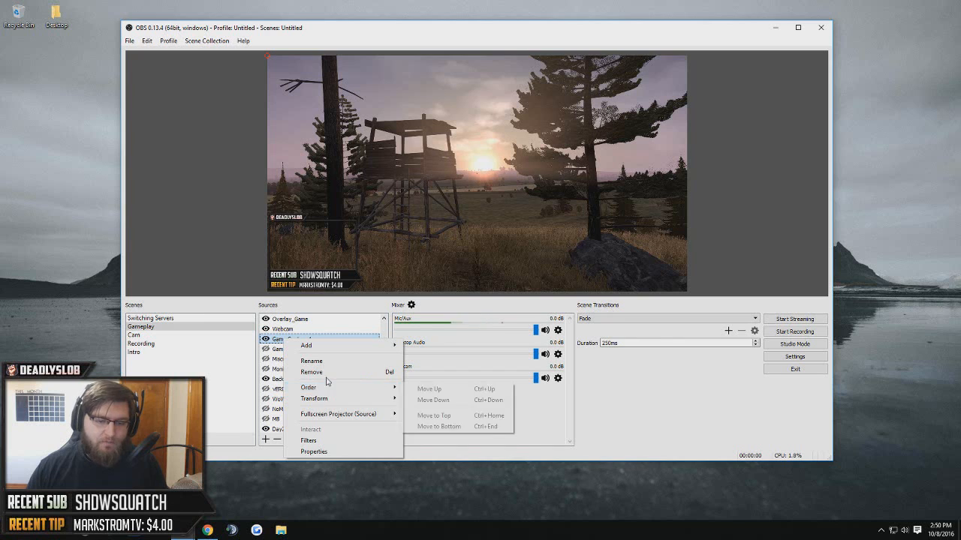
pyautogui.click(311, 371)
pyautogui.click(493, 259)
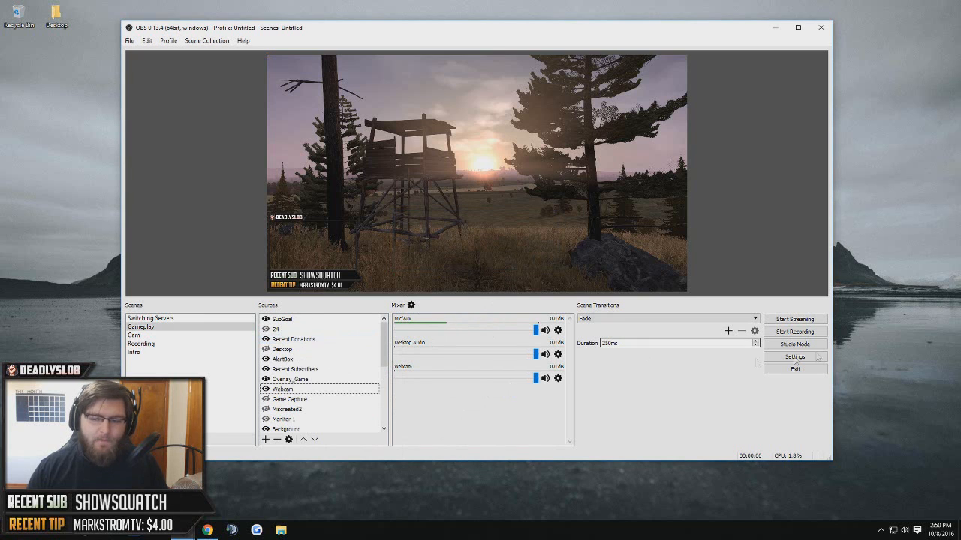
# Return to the Gameplay scene and review the source types that can be added to it.
pyautogui.click(198, 319)
pyautogui.click(192, 327)
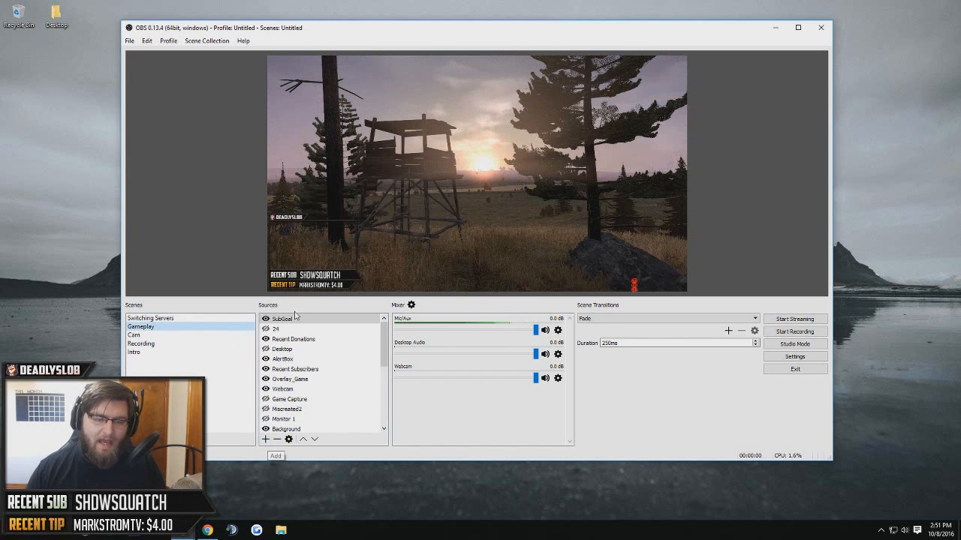
pyautogui.click(265, 439)
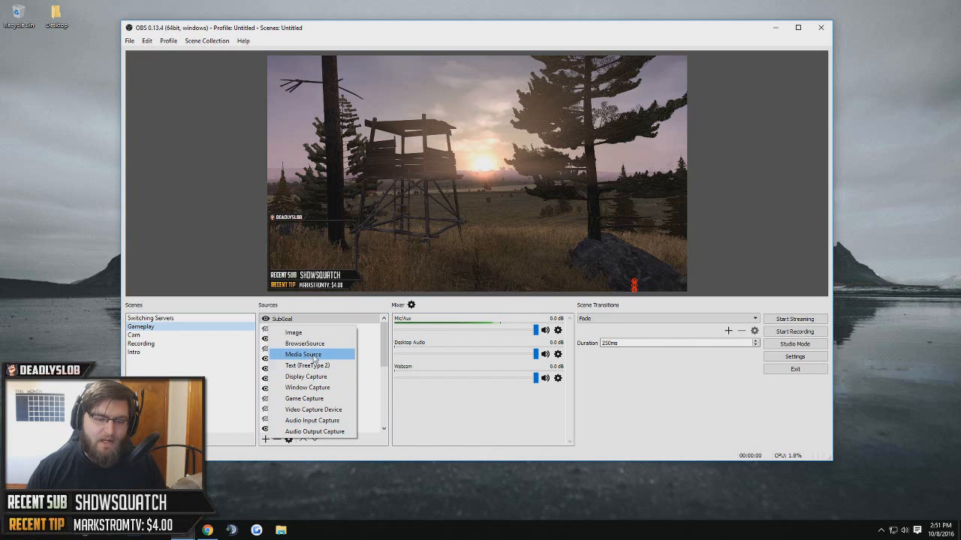
pyautogui.click(277, 462)
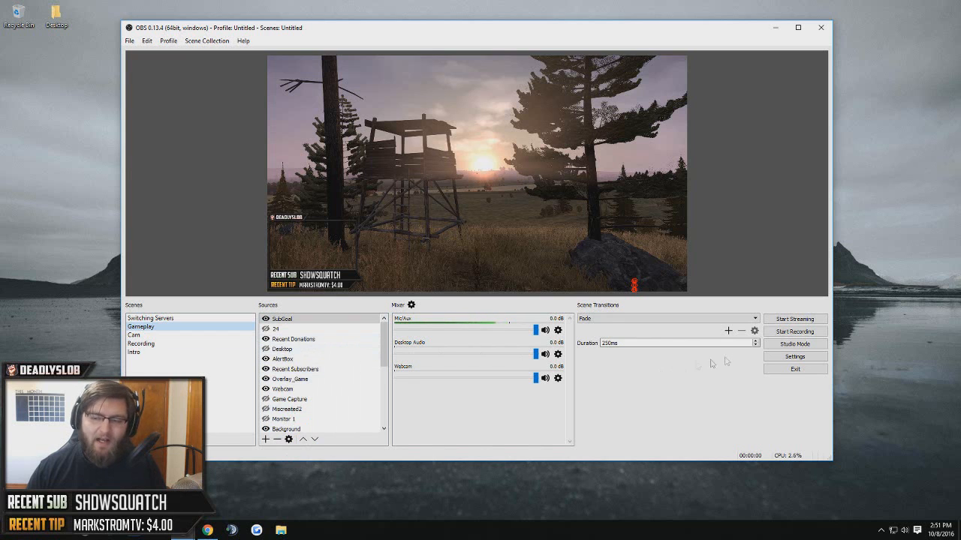
# Open the stream settings and select US East: Ashburn, VA as the Twitch server.
pyautogui.click(794, 357)
pyautogui.moveTo(371, 75); pyautogui.dragTo(493, 77)
pyautogui.click(425, 129)
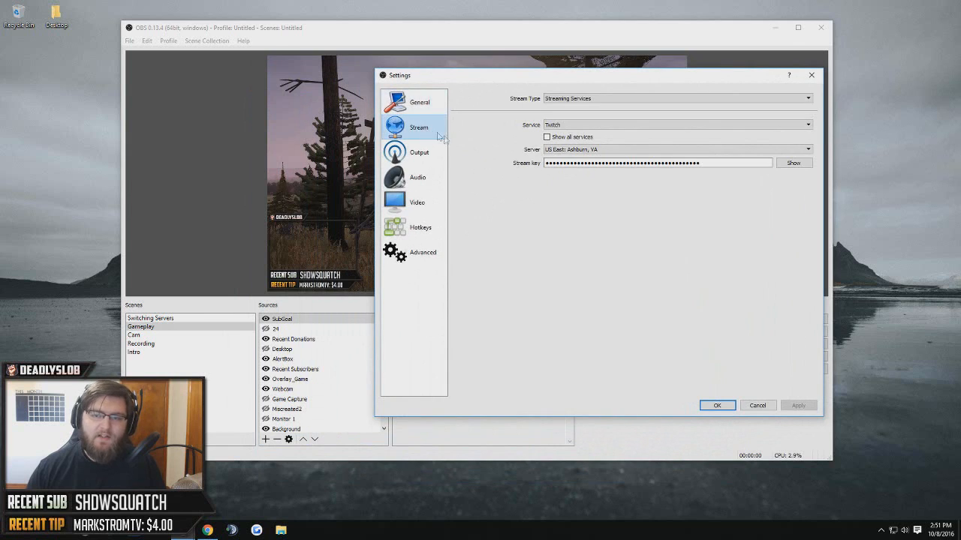
pyautogui.click(571, 150)
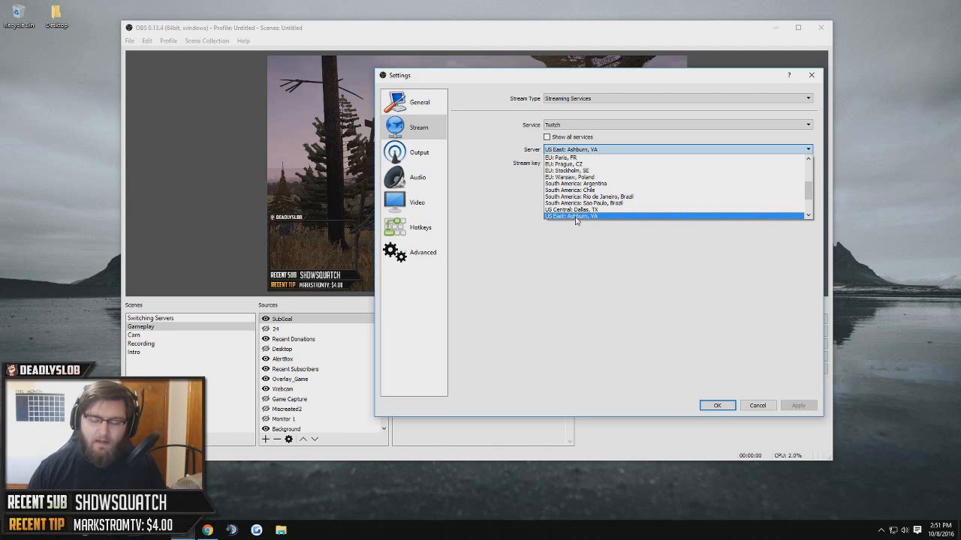
pyautogui.click(576, 216)
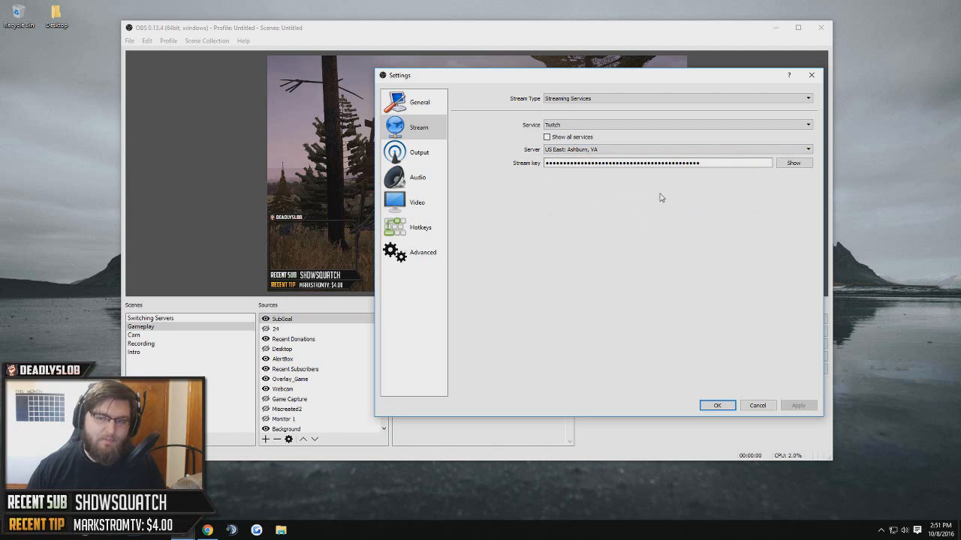
pyautogui.click(592, 150)
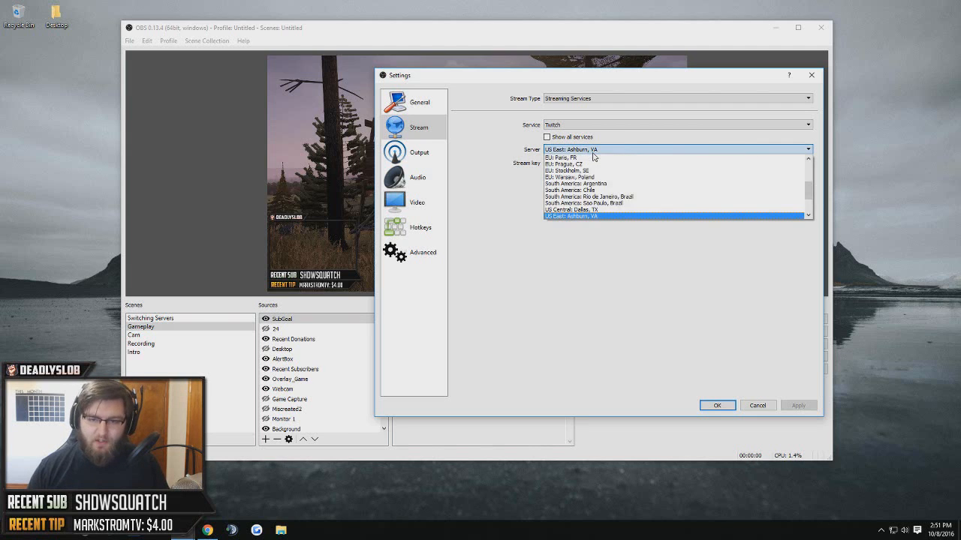
pyautogui.click(603, 216)
pyautogui.click(546, 163)
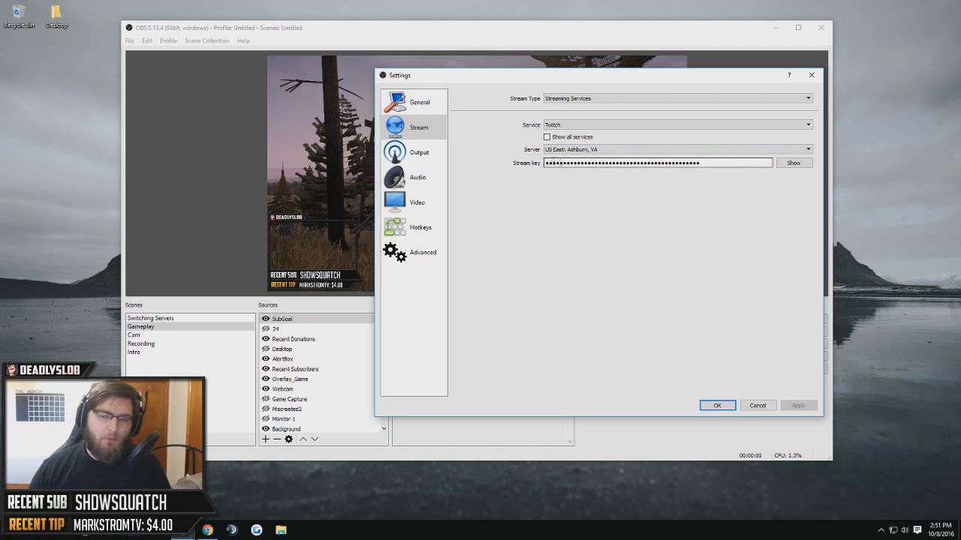
# Open the output settings and examine the streaming encoder options, focusing on the bitrate.
pyautogui.click(425, 152)
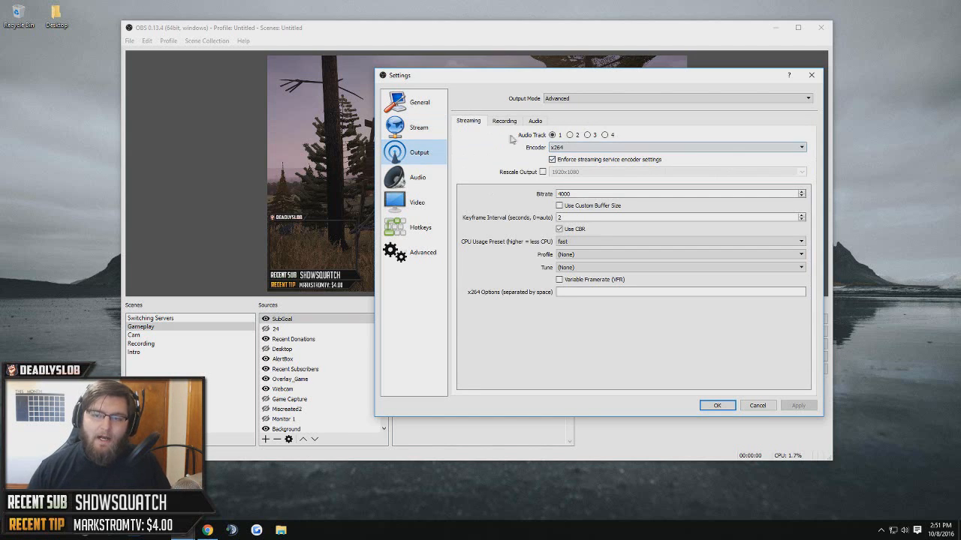
pyautogui.moveTo(471, 81)
pyautogui.mouseDown()
pyautogui.moveTo(488, 106)
pyautogui.moveTo(408, 66)
pyautogui.moveTo(449, 77)
pyautogui.moveTo(475, 68)
pyautogui.moveTo(473, 58)
pyautogui.moveTo(481, 68)
pyautogui.mouseUp()
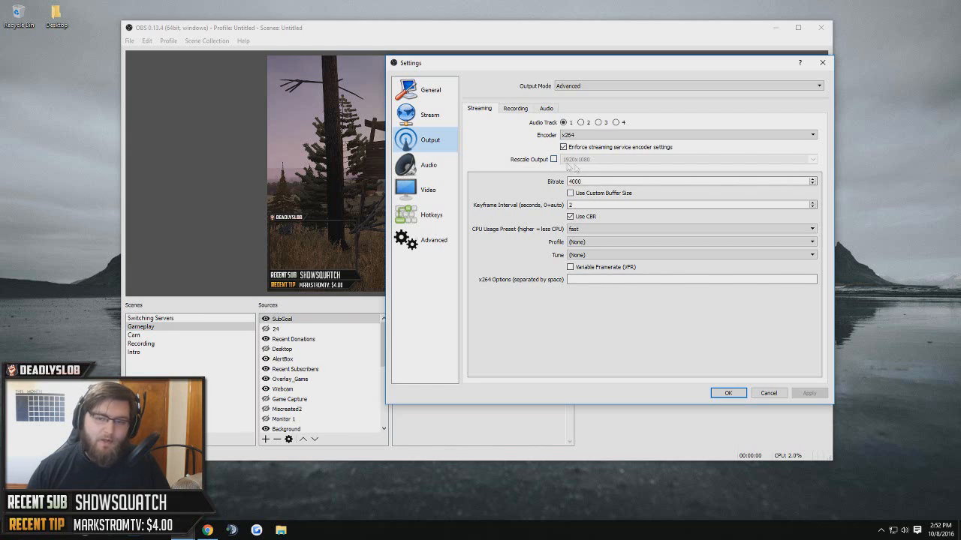
pyautogui.moveTo(602, 181); pyautogui.dragTo(563, 183)
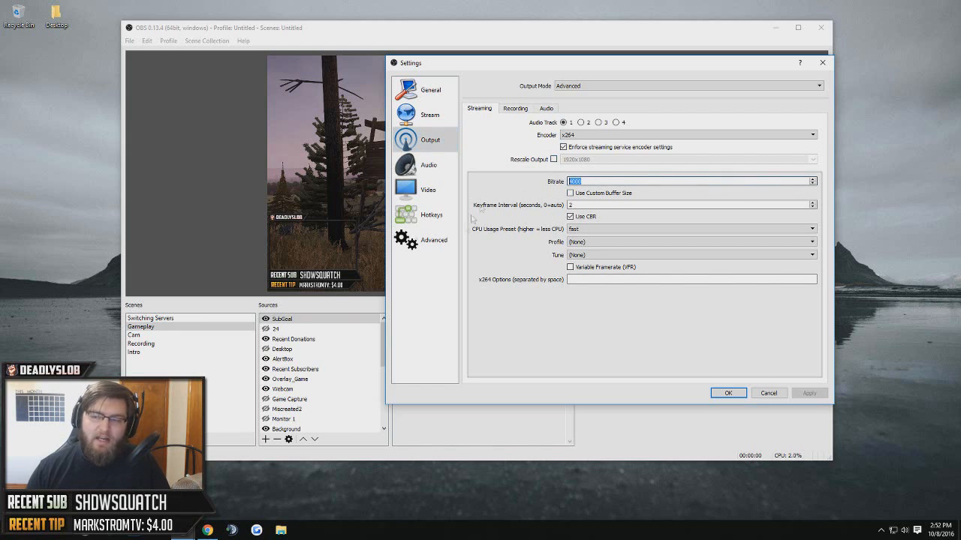
pyautogui.click(591, 182)
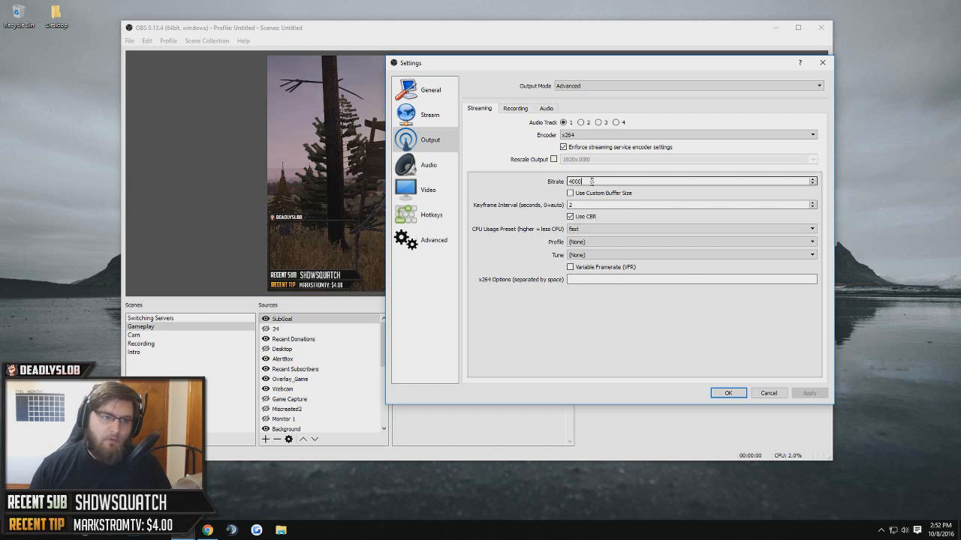
pyautogui.doubleClick(591, 181)
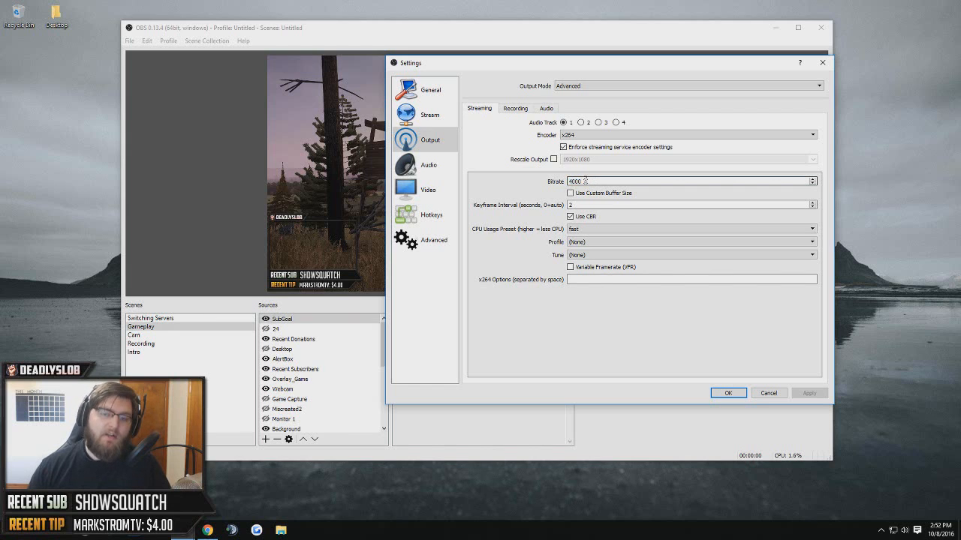
pyautogui.click(605, 181)
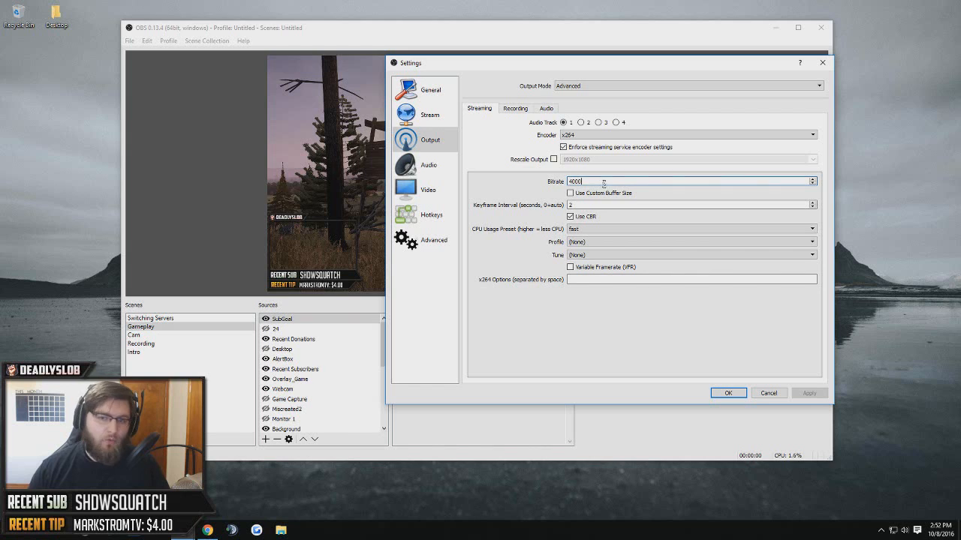
# Try a streaming bitrate of 2500 in place of the existing value, and clear the trial entries again.
pyautogui.doubleClick(581, 180)
pyautogui.write('25000')
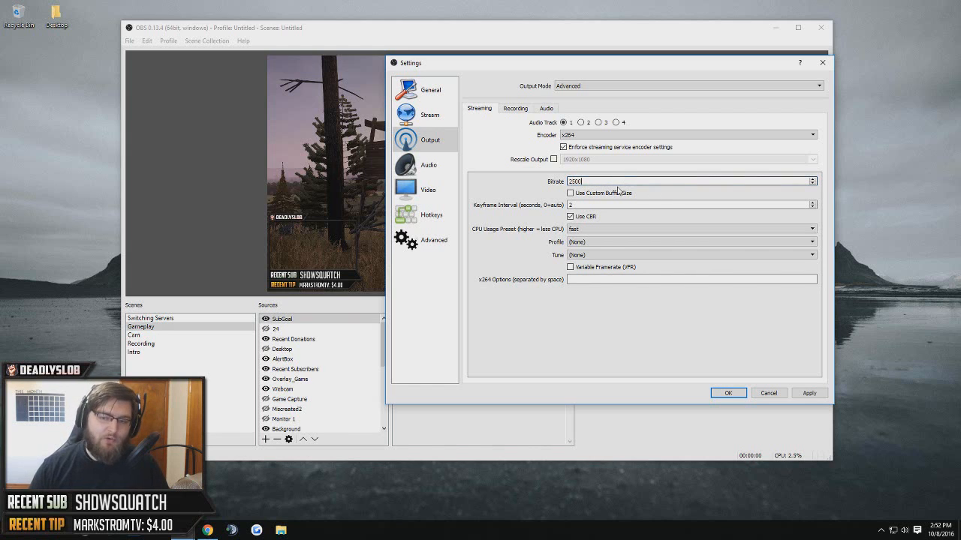
pyautogui.hotkey('ctrl', 'a')
pyautogui.write('23')
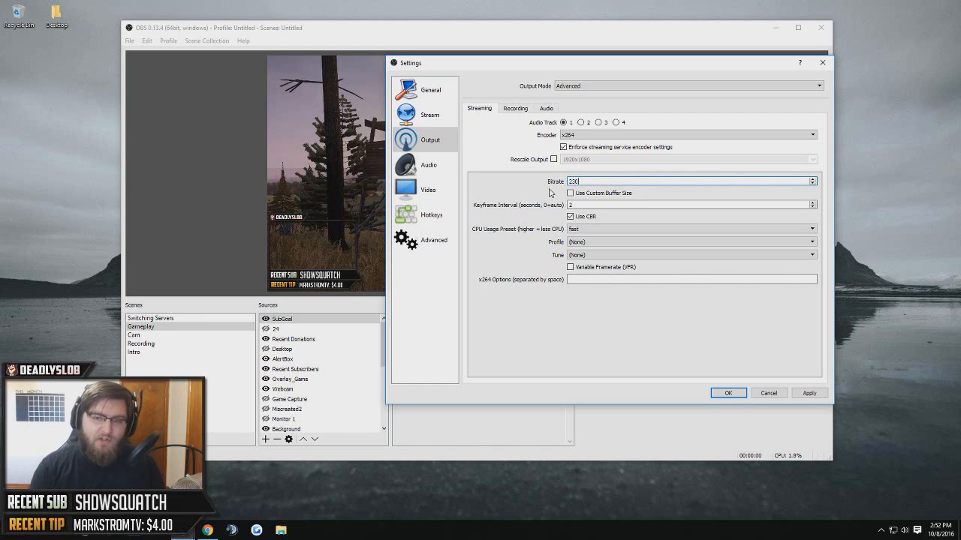
pyautogui.press('BackSpace')
pyautogui.press('BackSpace')
pyautogui.press('BackSpace')
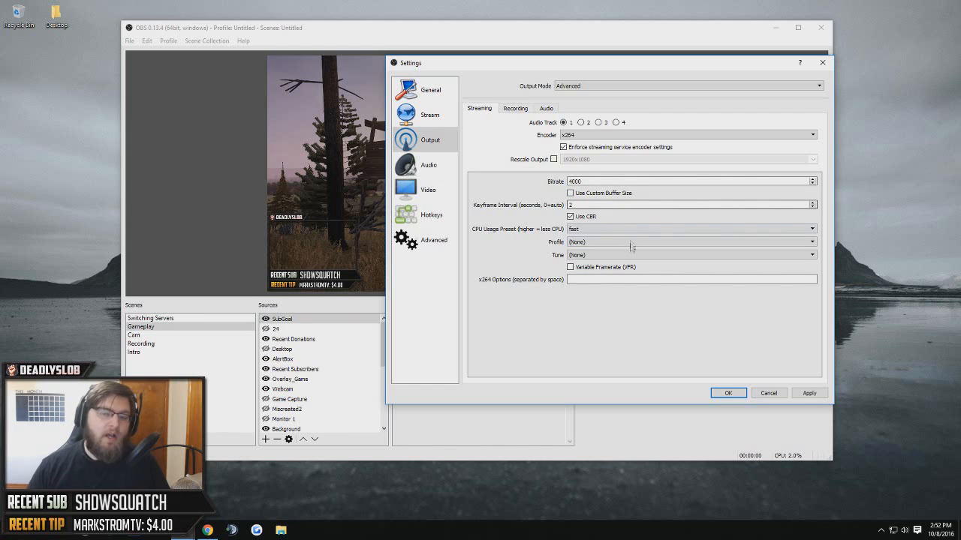
# Set the streaming keyframe interval to 2 seconds and the CPU usage preset to fast.
pyautogui.doubleClick(571, 205)
pyautogui.write('2')
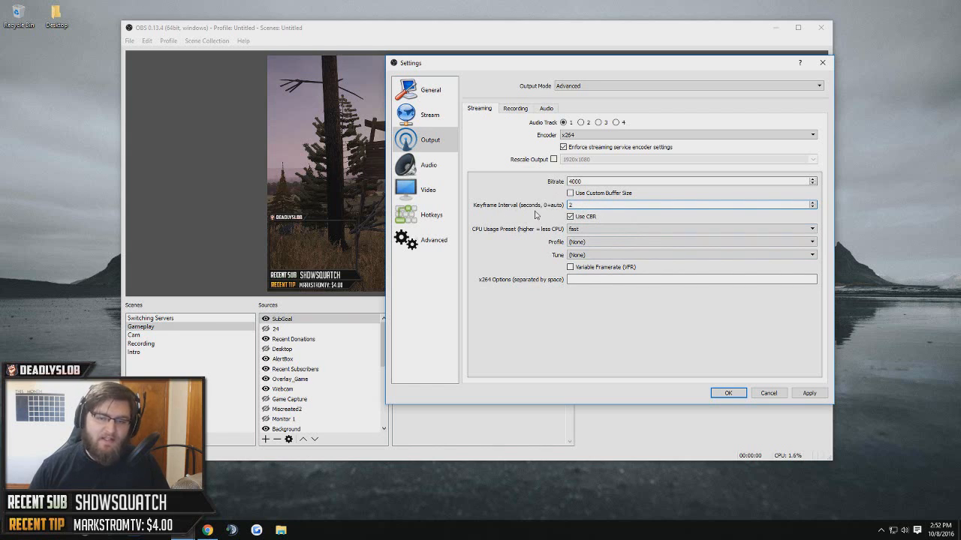
pyautogui.click(587, 230)
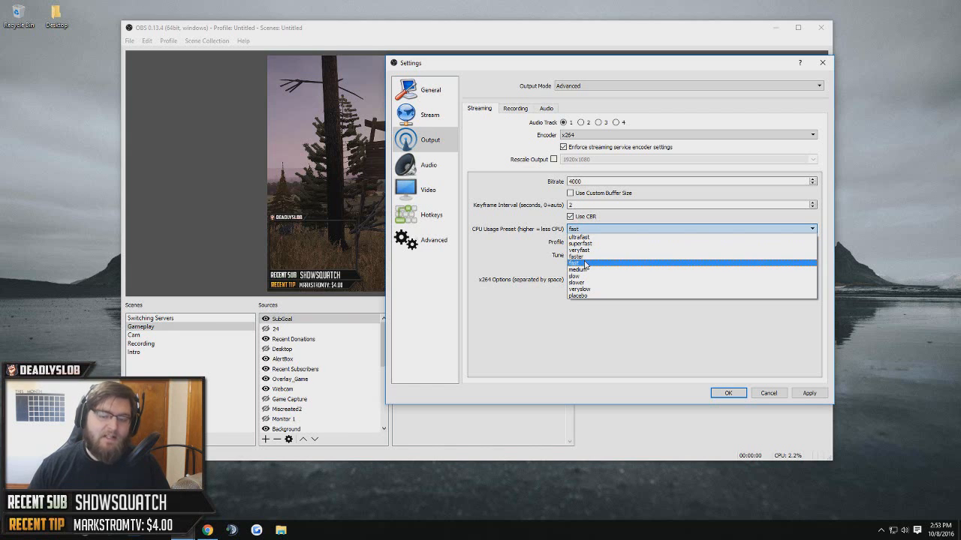
pyautogui.click(584, 263)
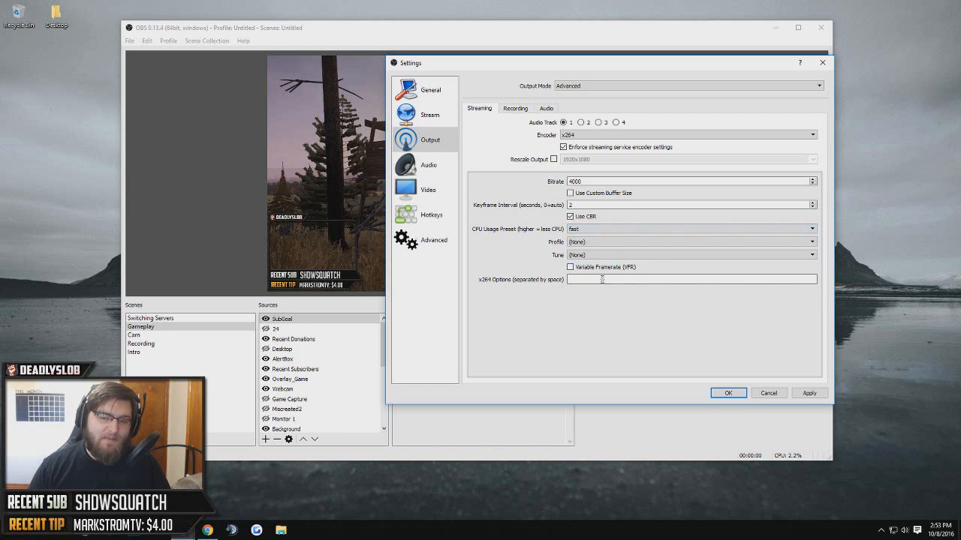
# Review the available CPU usage presets for the x264 streaming encoder, keeping fast selected.
pyautogui.click(592, 231)
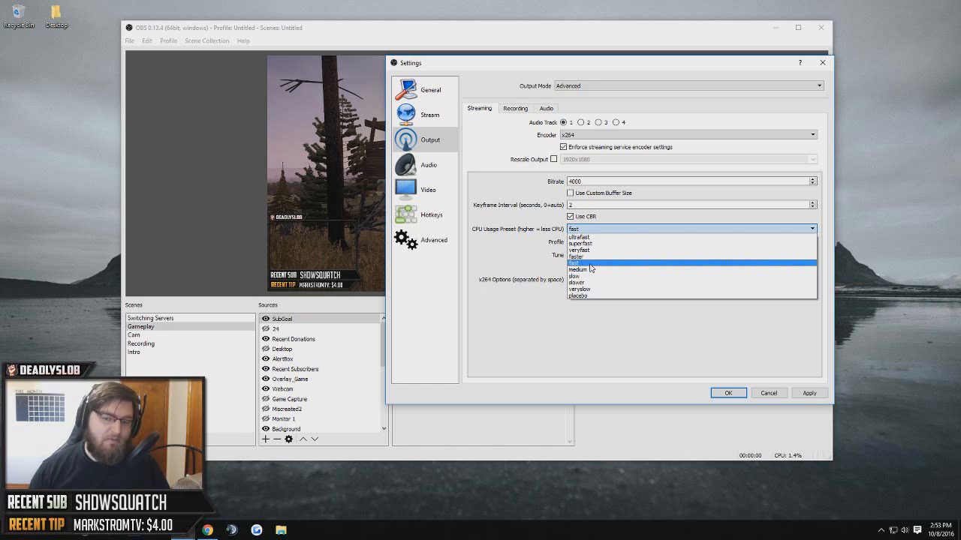
pyautogui.click(596, 230)
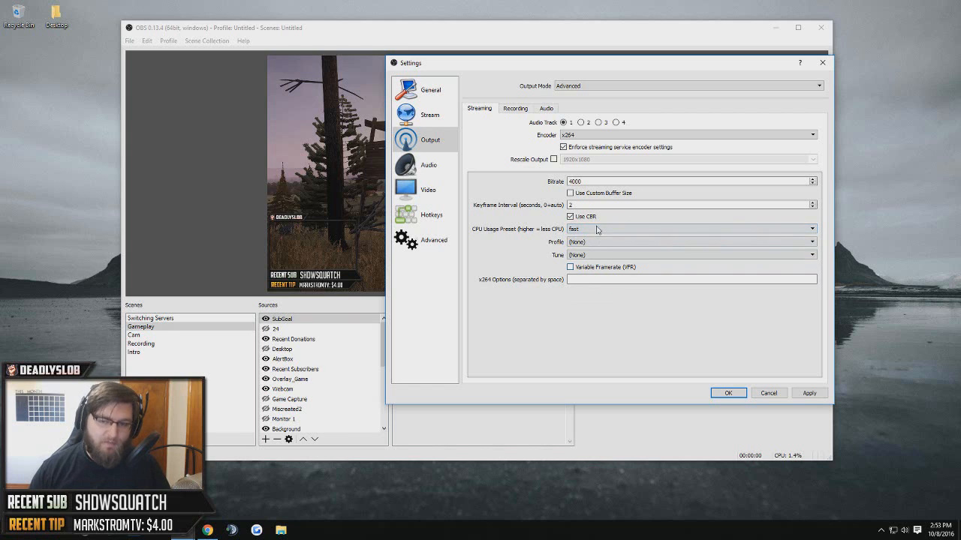
pyautogui.click(595, 230)
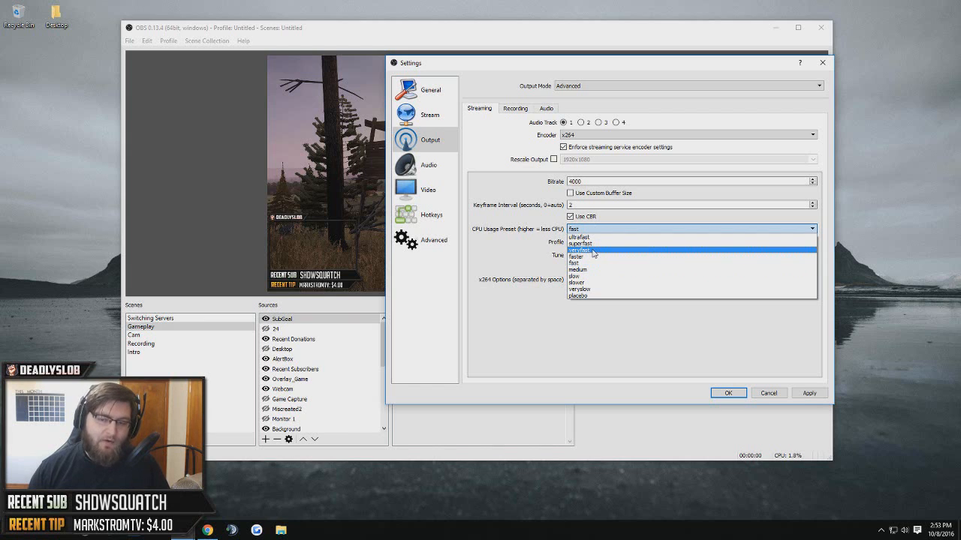
pyautogui.click(594, 264)
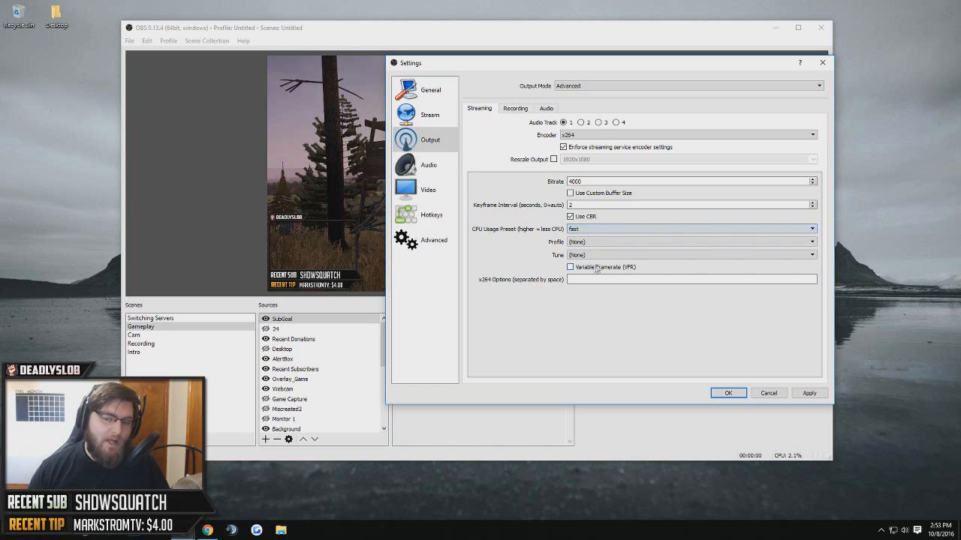
pyautogui.click(583, 229)
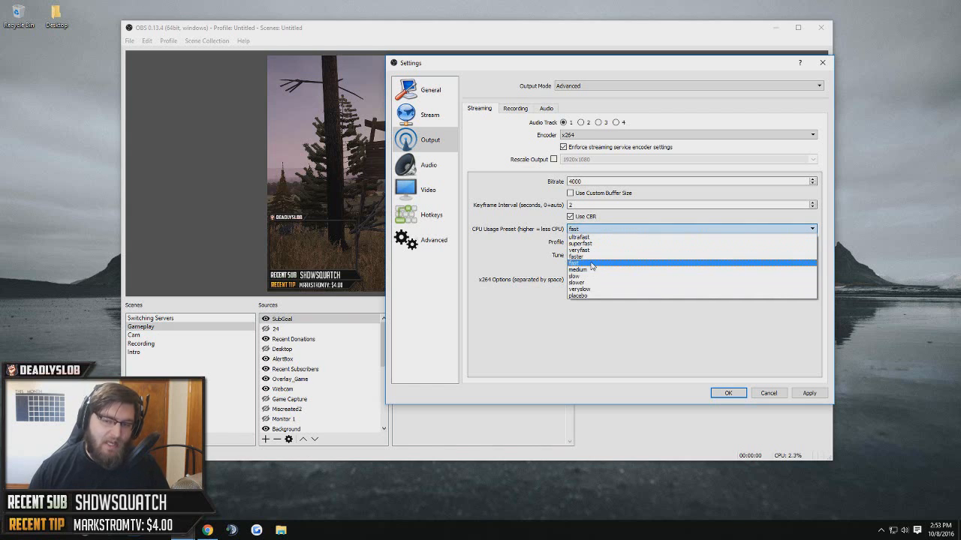
pyautogui.click(642, 263)
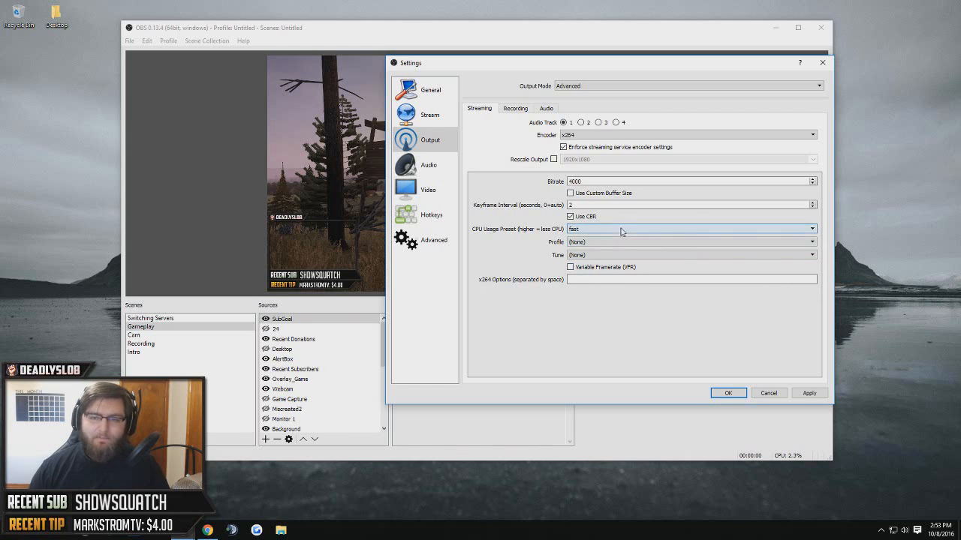
# Open the recording output settings and select NVIDIA NVENC H.264 Encoder (Media Foundation) as the encoder.
pyautogui.click(518, 111)
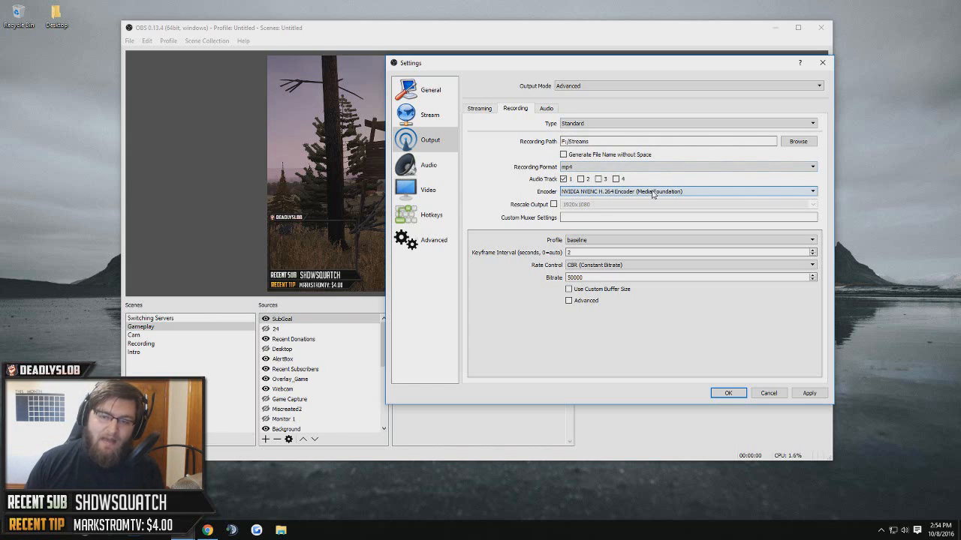
pyautogui.click(611, 192)
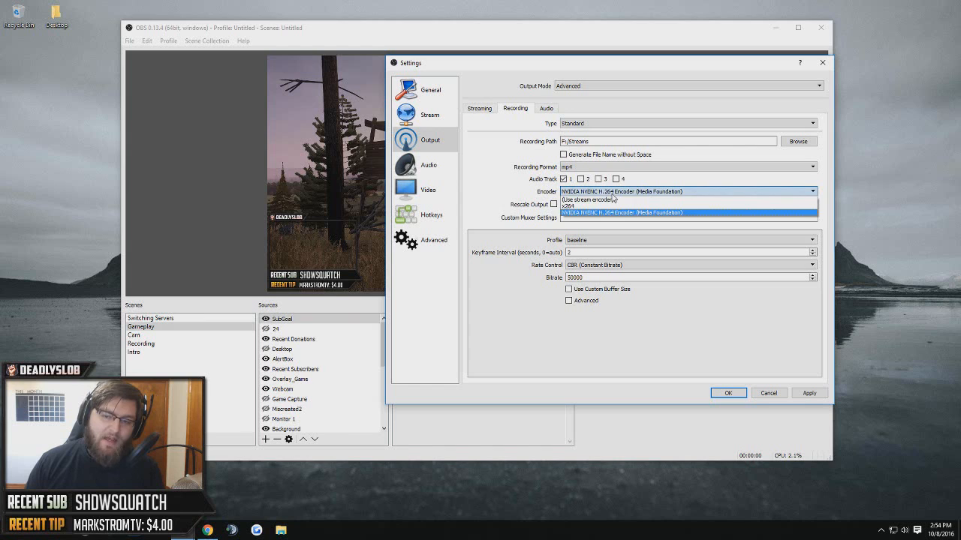
pyautogui.click(600, 213)
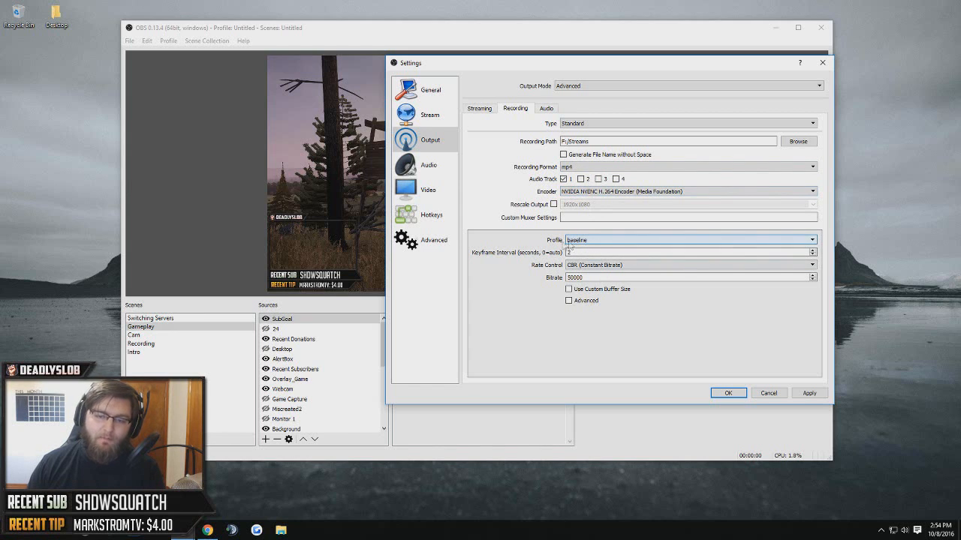
# Examine the constant bitrate value used for recordings.
pyautogui.moveTo(597, 277); pyautogui.dragTo(562, 277)
pyautogui.click(597, 279)
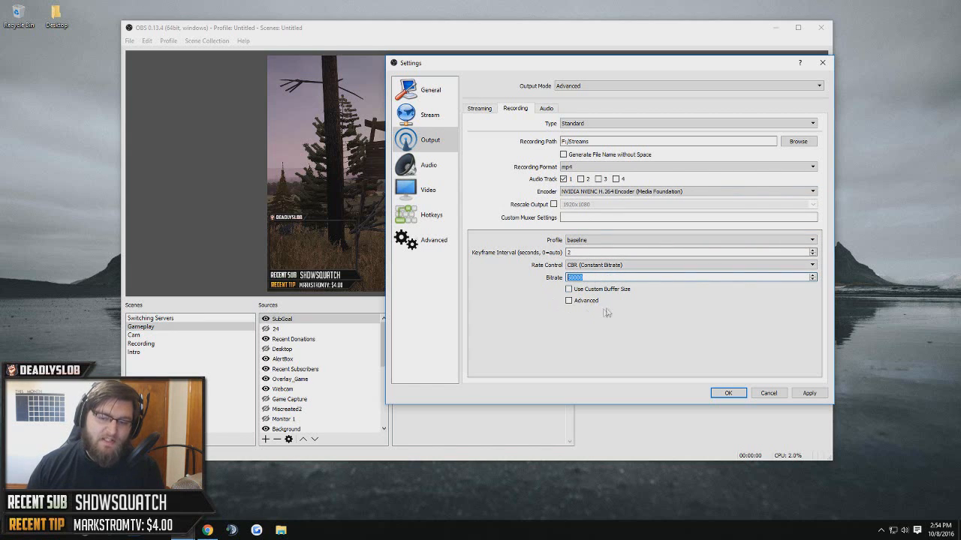
pyautogui.click(616, 279)
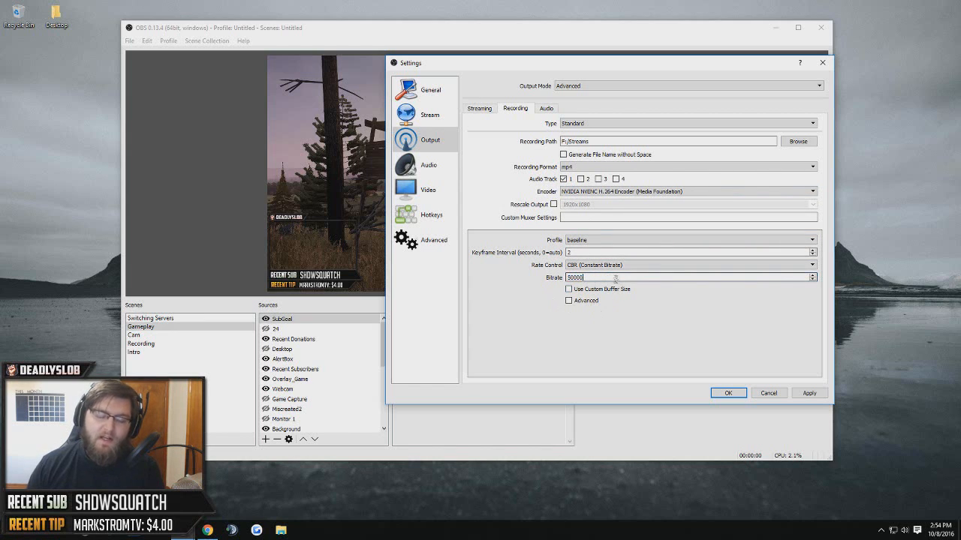
pyautogui.doubleClick(599, 277)
pyautogui.click(598, 276)
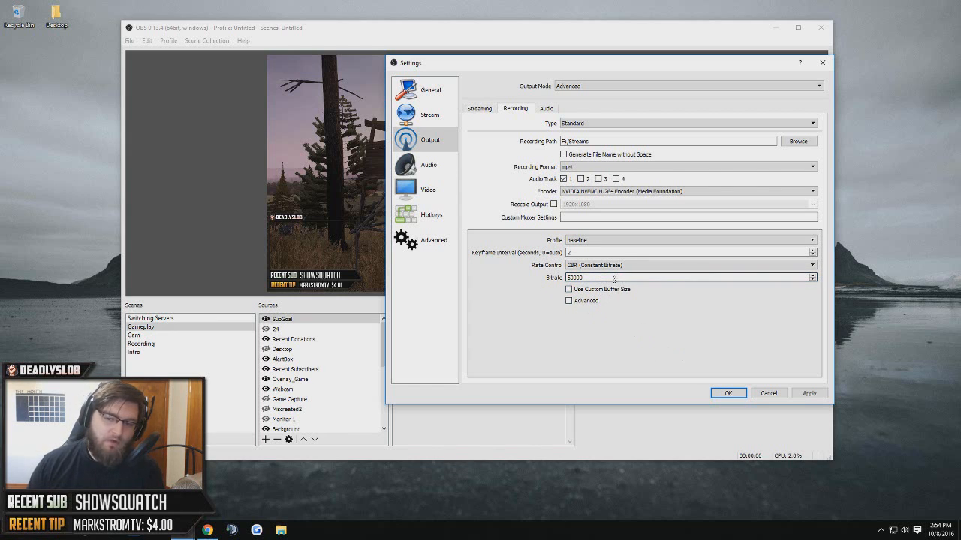
pyautogui.click(574, 278)
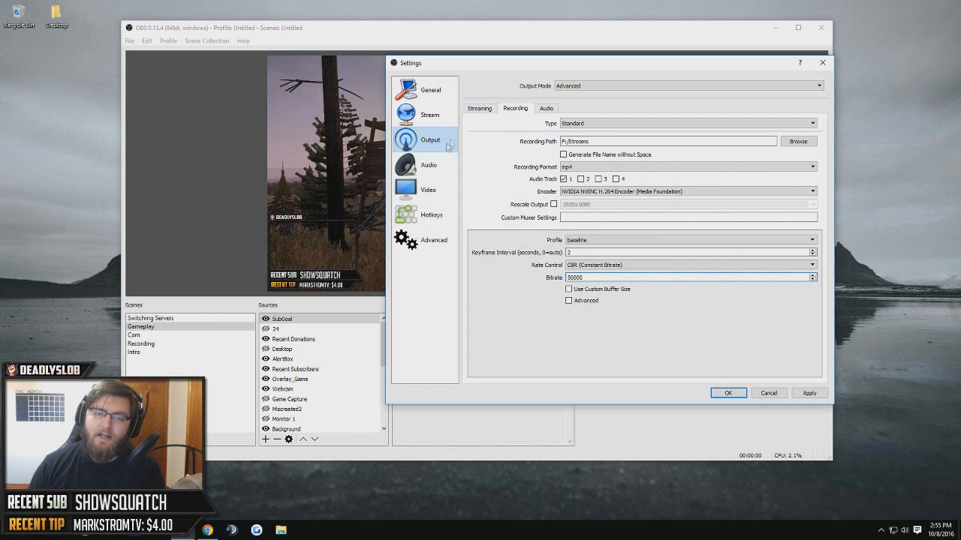
# Compare x264 as the recording encoder with the streaming settings, and return the recording encoder to NVIDIA NVENC H.264.
pyautogui.click(602, 193)
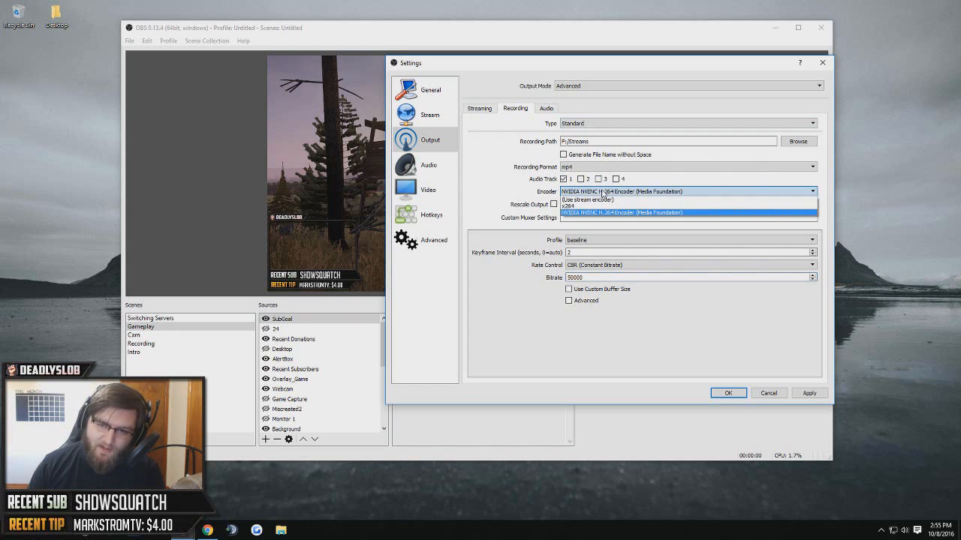
pyautogui.click(597, 207)
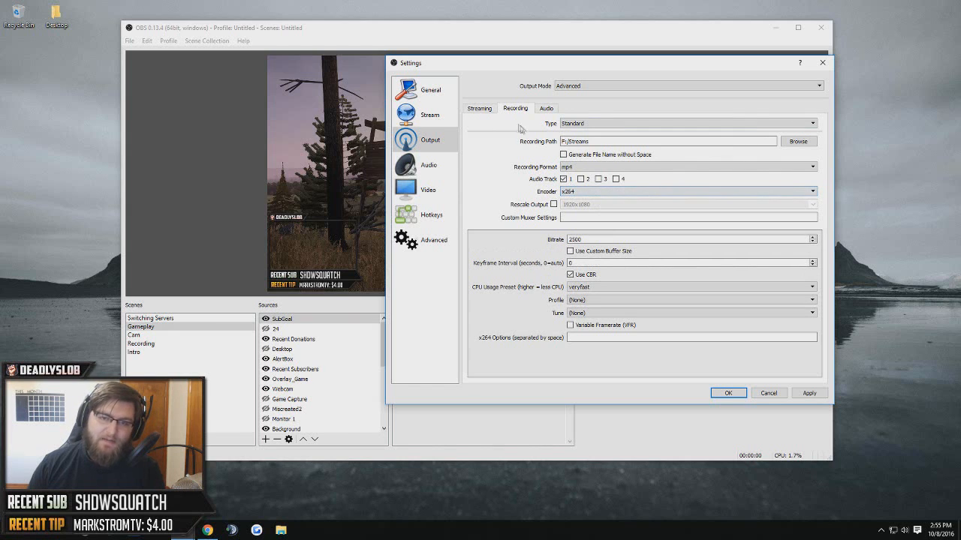
pyautogui.click(482, 109)
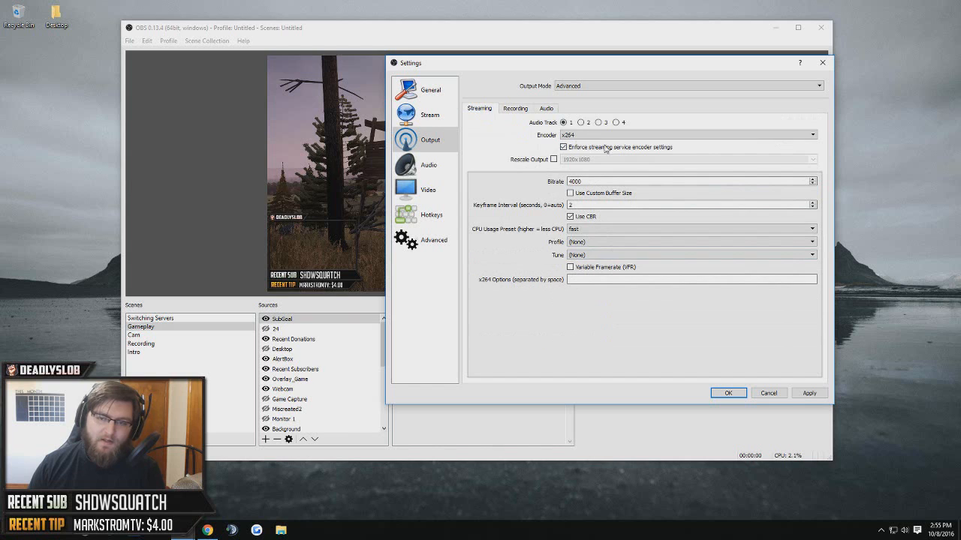
pyautogui.click(516, 110)
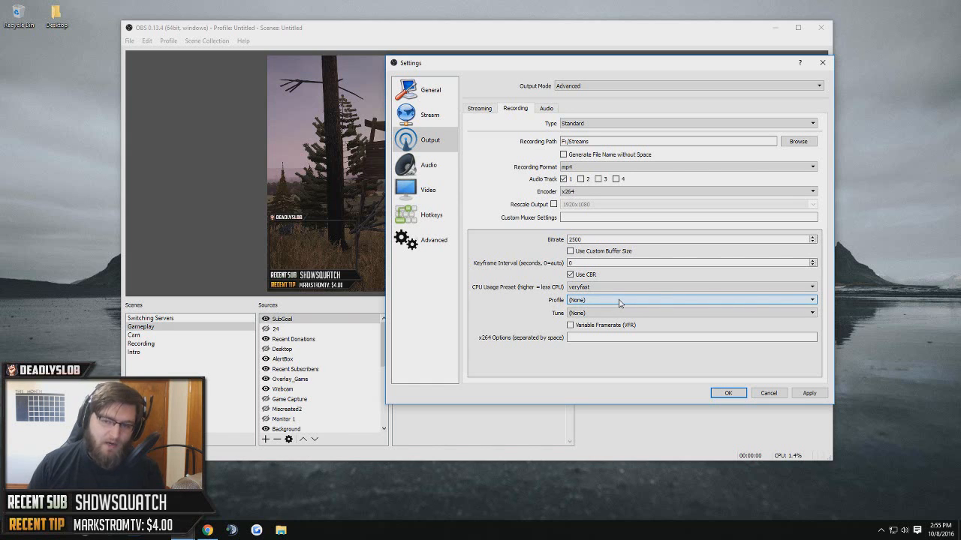
pyautogui.click(584, 193)
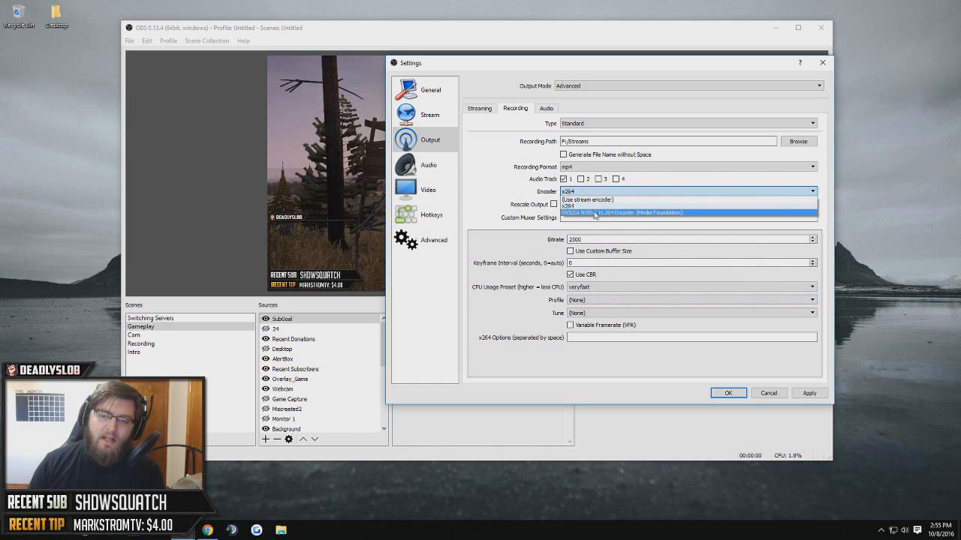
pyautogui.click(596, 213)
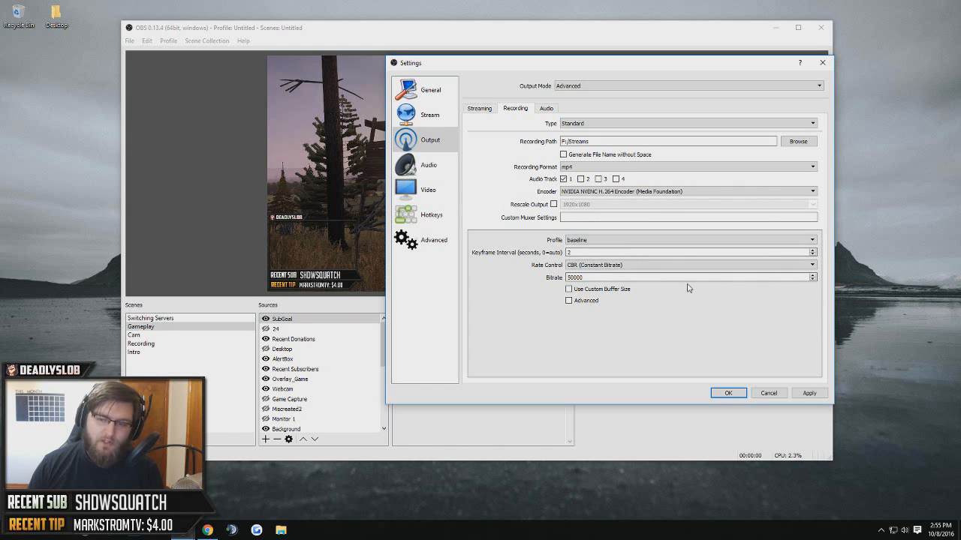
# Open the audio settings and select Headset Earphone (ASTRO Wireless Transmitter) as the desktop audio device.
pyautogui.click(428, 165)
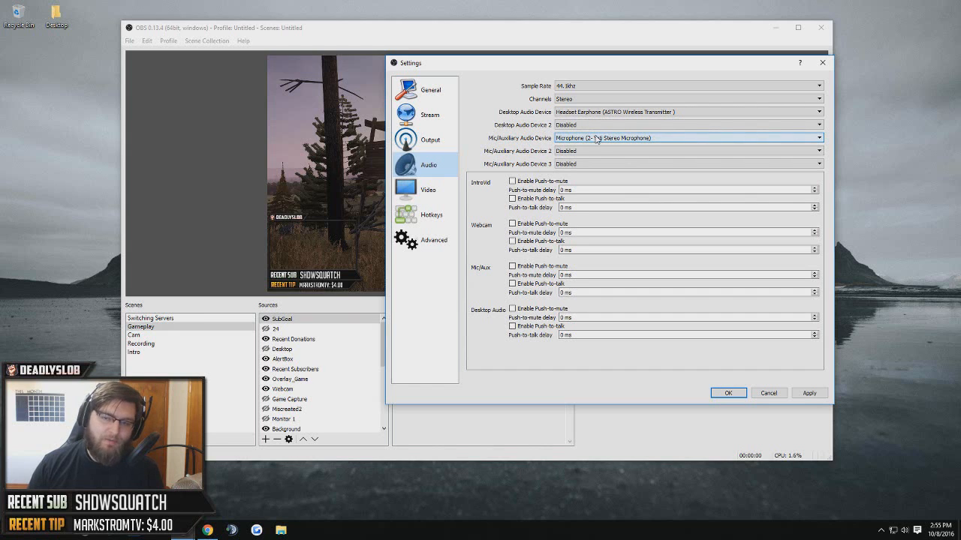
pyautogui.click(603, 112)
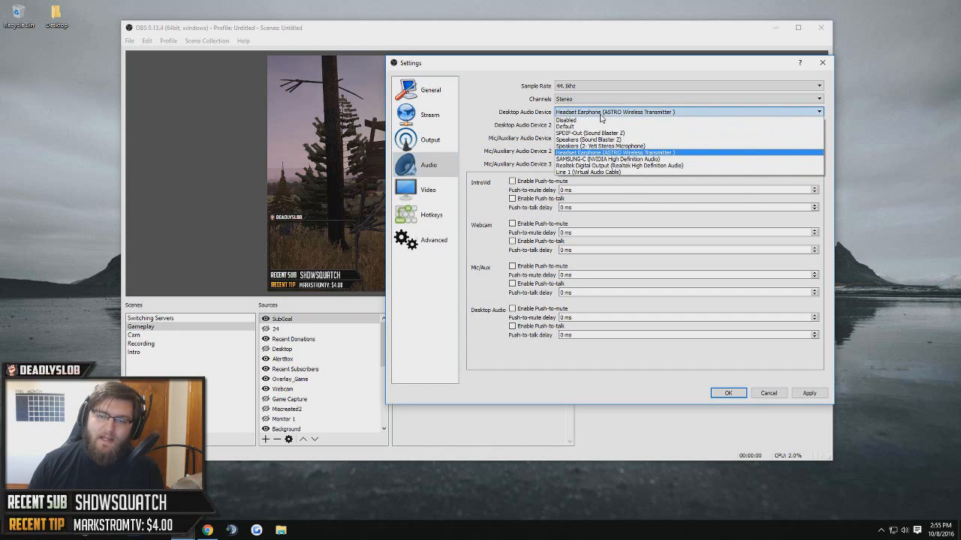
pyautogui.click(608, 153)
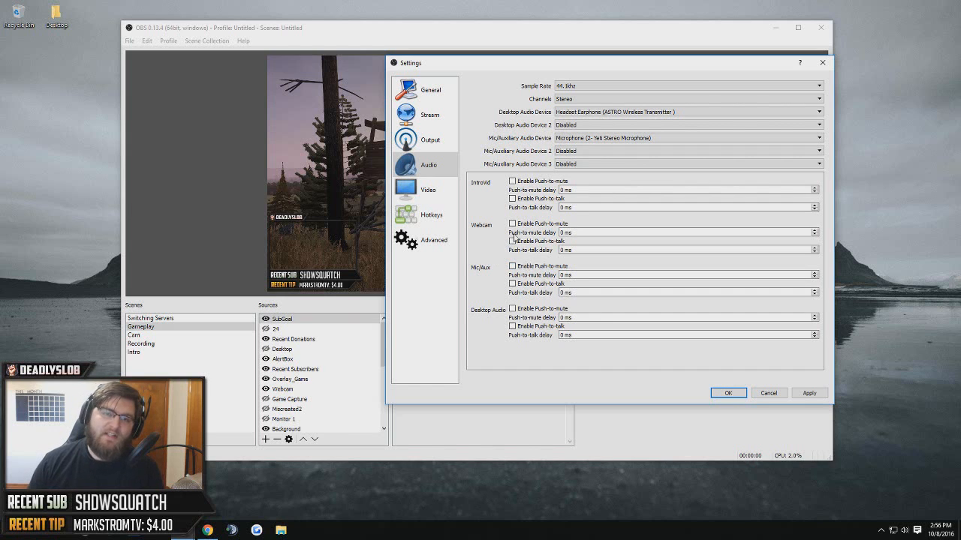
pyautogui.moveTo(494, 63); pyautogui.dragTo(494, 69)
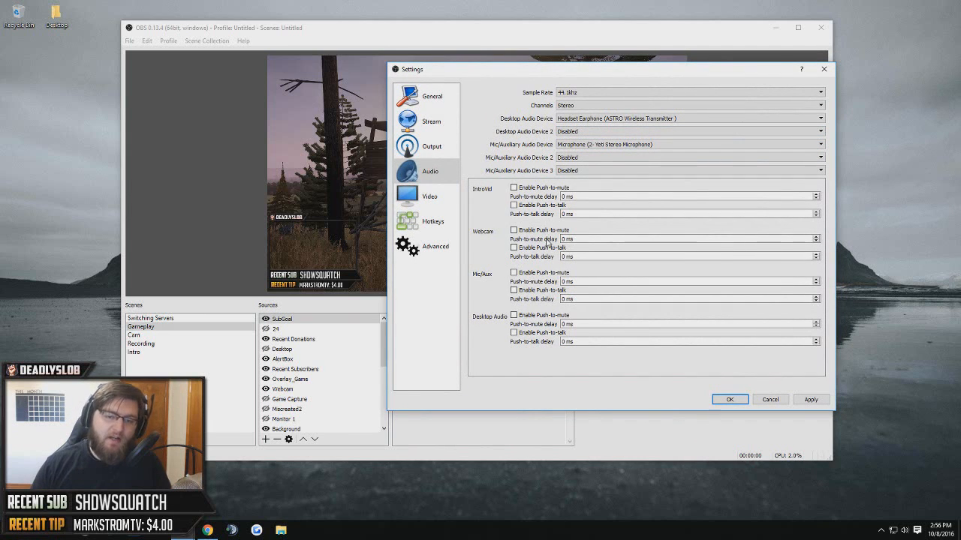
# Review the video resolution and frame rate settings, compare them with the streaming output bitrate, and return to the video settings.
pyautogui.click(429, 196)
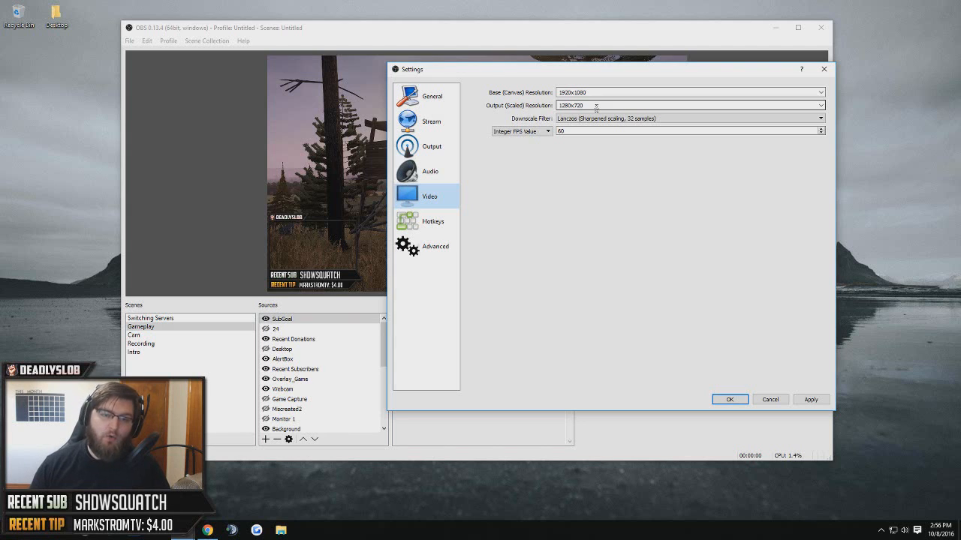
pyautogui.click(427, 123)
pyautogui.click(428, 147)
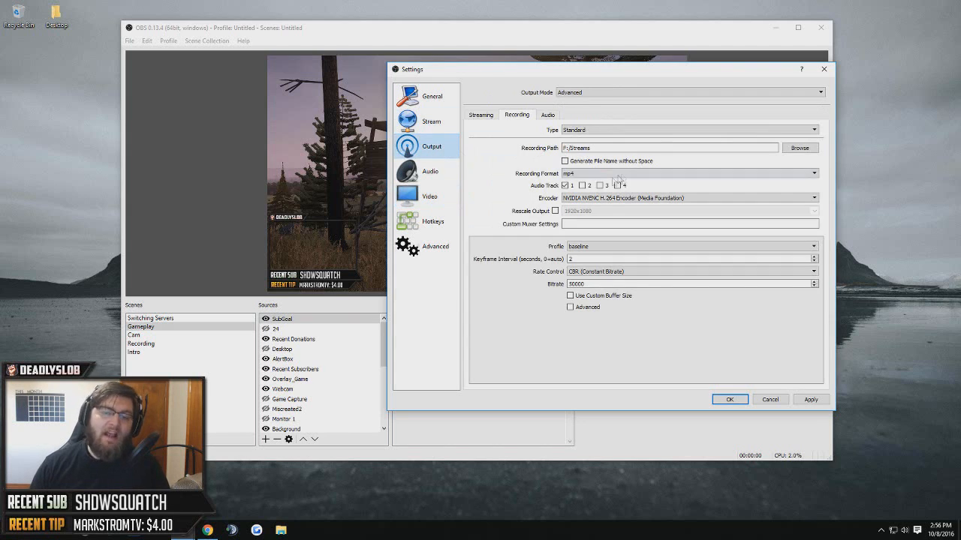
pyautogui.click(481, 115)
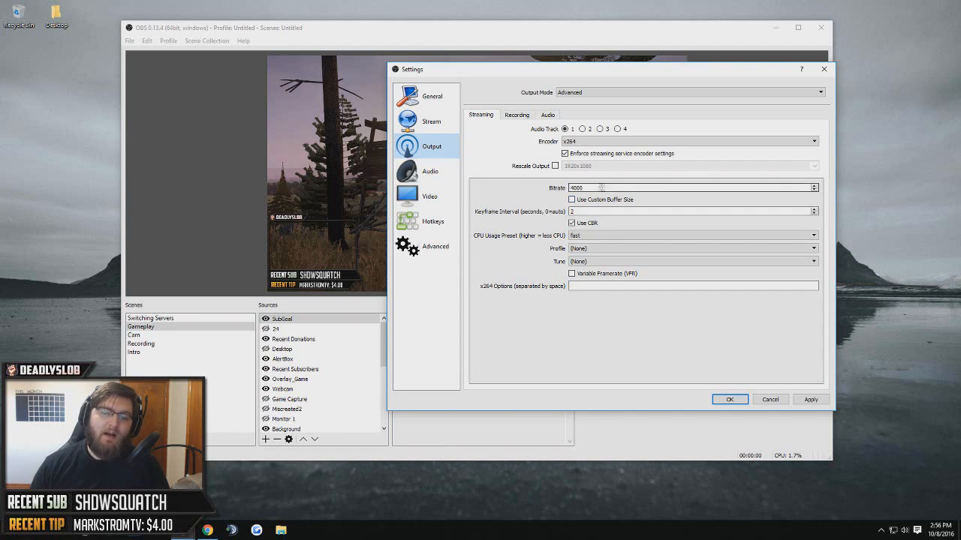
pyautogui.click(432, 225)
pyautogui.click(450, 198)
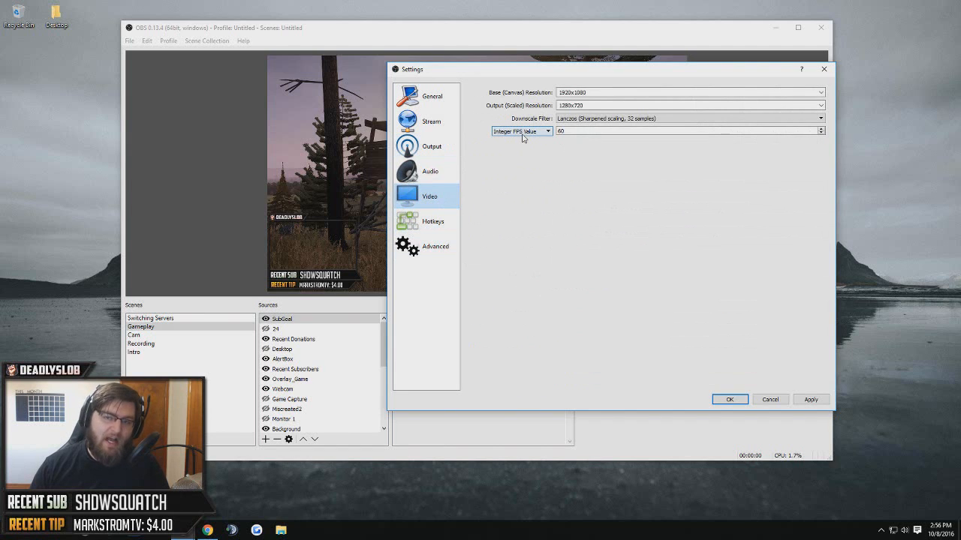
# Check the scaled output resolution and the downscale filter choices, keeping Lanczos (Sharpened scaling, 32 samples) selected.
pyautogui.doubleClick(592, 105)
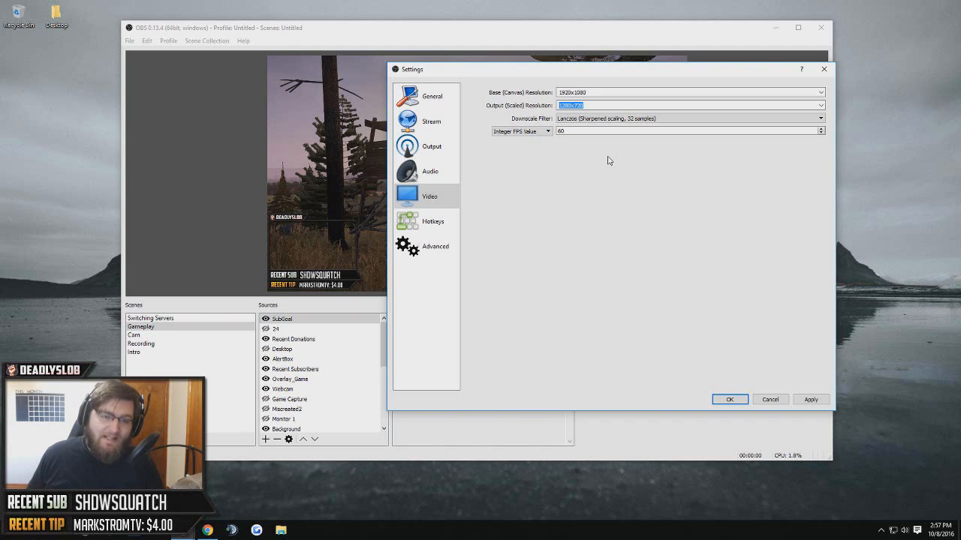
pyautogui.click(595, 130)
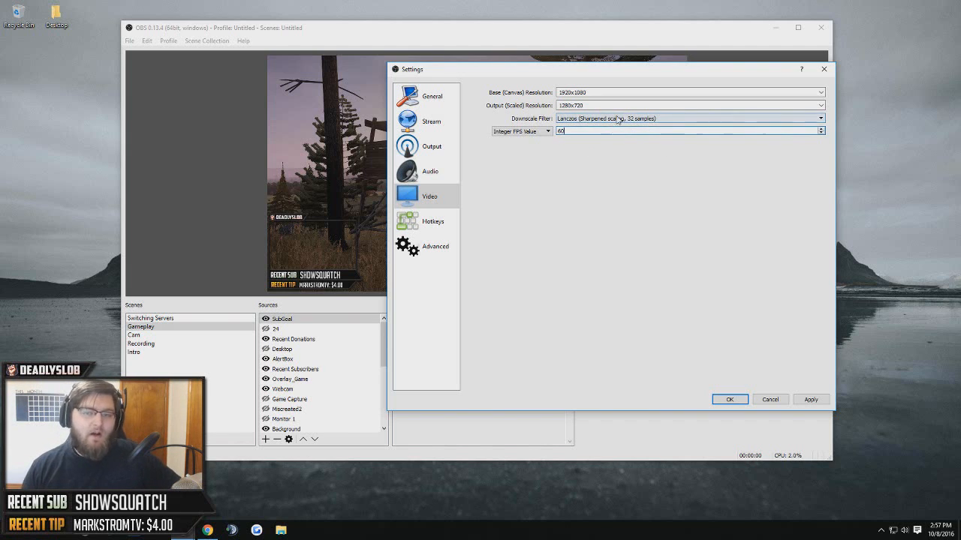
pyautogui.click(614, 118)
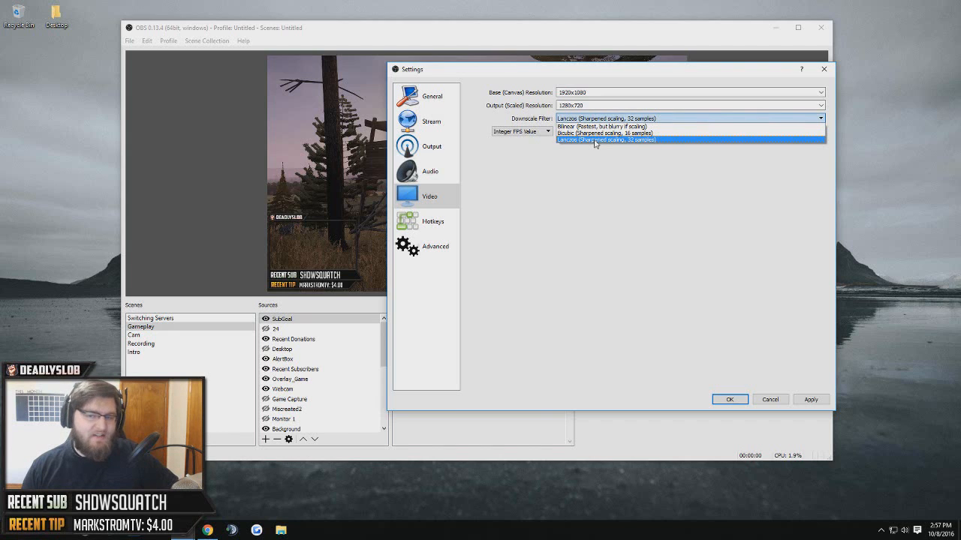
pyautogui.click(594, 141)
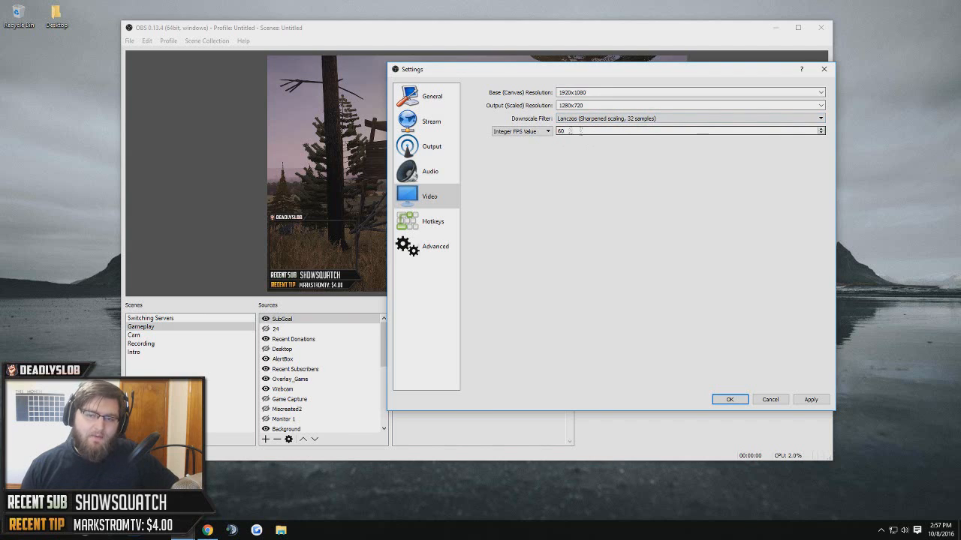
# Try other integer FPS values in the video settings and set the frame rate to 30.
pyautogui.doubleClick(589, 133)
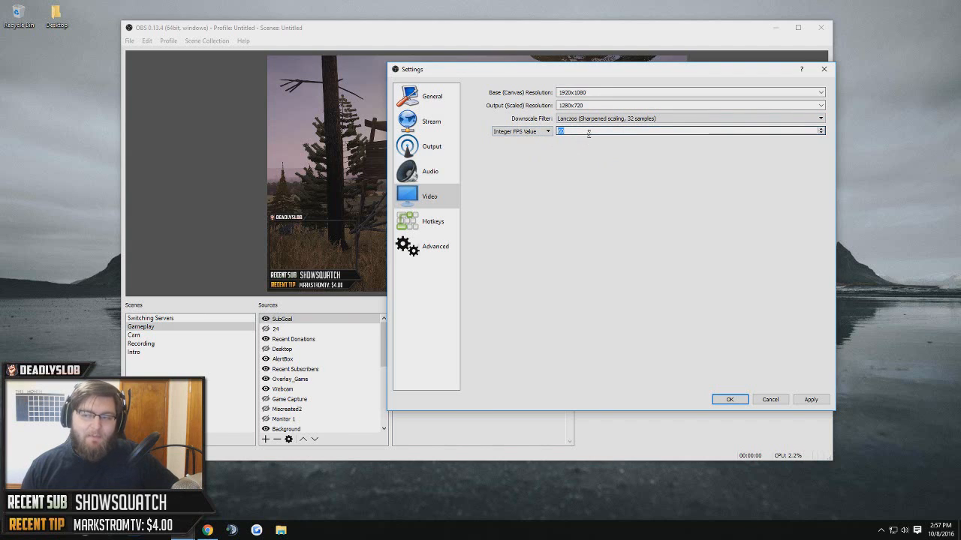
pyautogui.write('38')
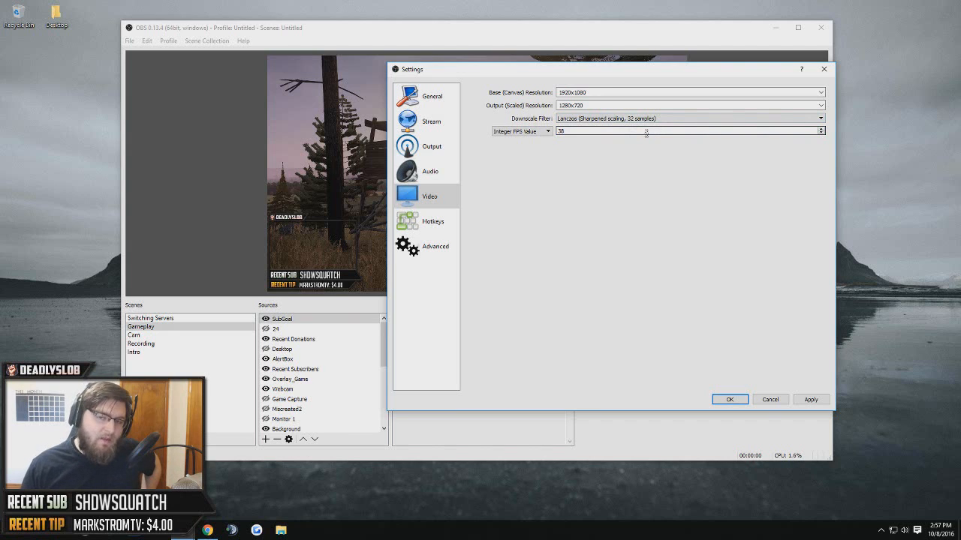
pyautogui.press('BackSpace')
pyautogui.press('BackSpace')
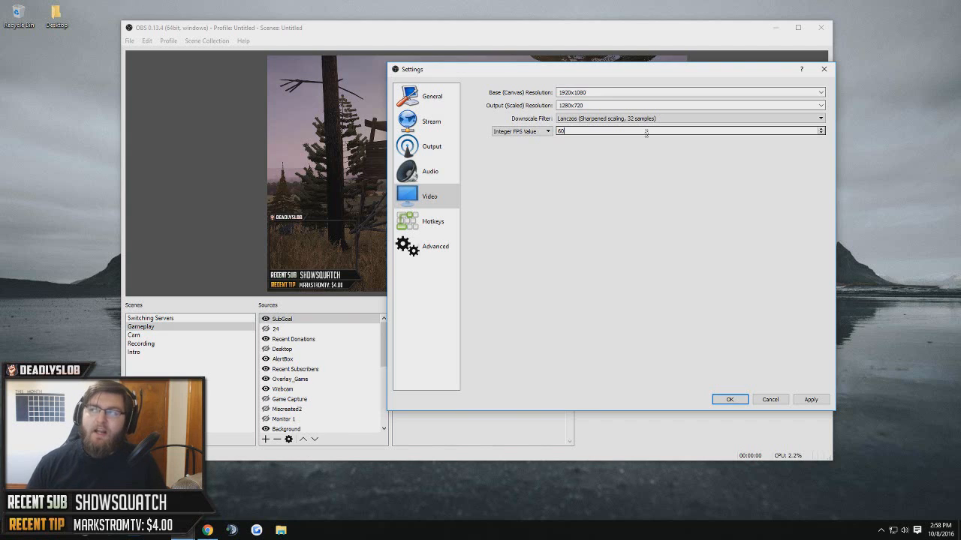
pyautogui.press('BackSpace')
pyautogui.write('30')
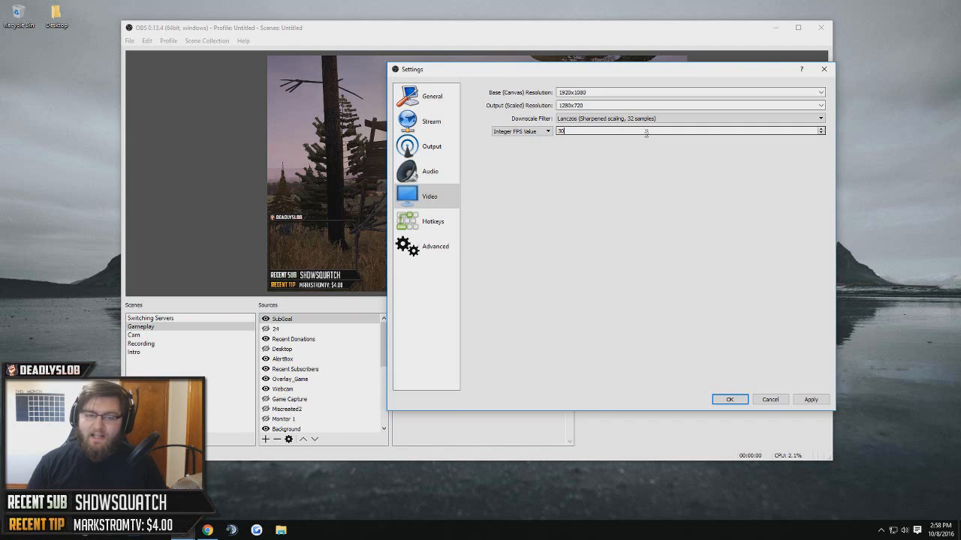
# Open the hotkey settings and examine the scene-switching and webcam toggle hotkeys of the Cam and Gameplay scenes.
pyautogui.click(433, 221)
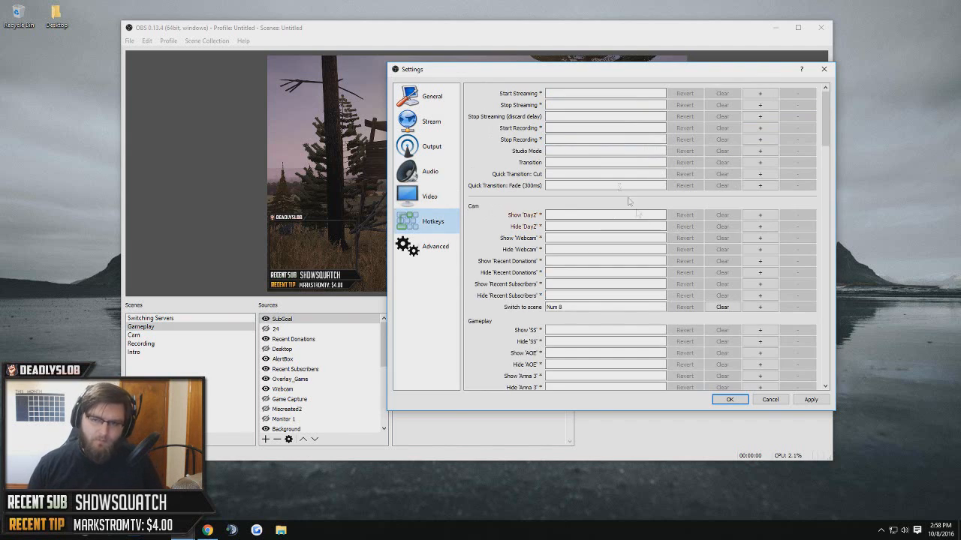
pyautogui.scroll(-5, 499, 180)
pyautogui.scroll(4, 500, 199)
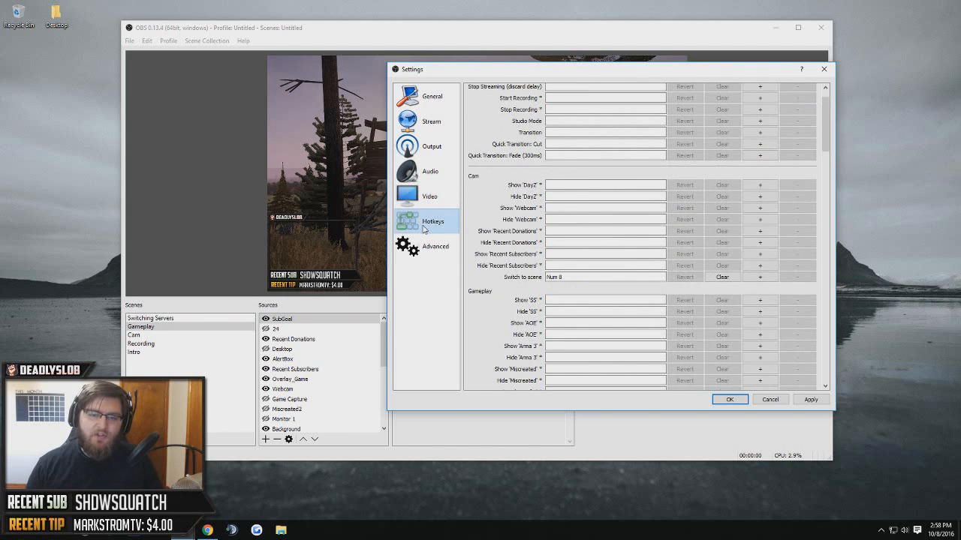
pyautogui.scroll(-1, 486, 193)
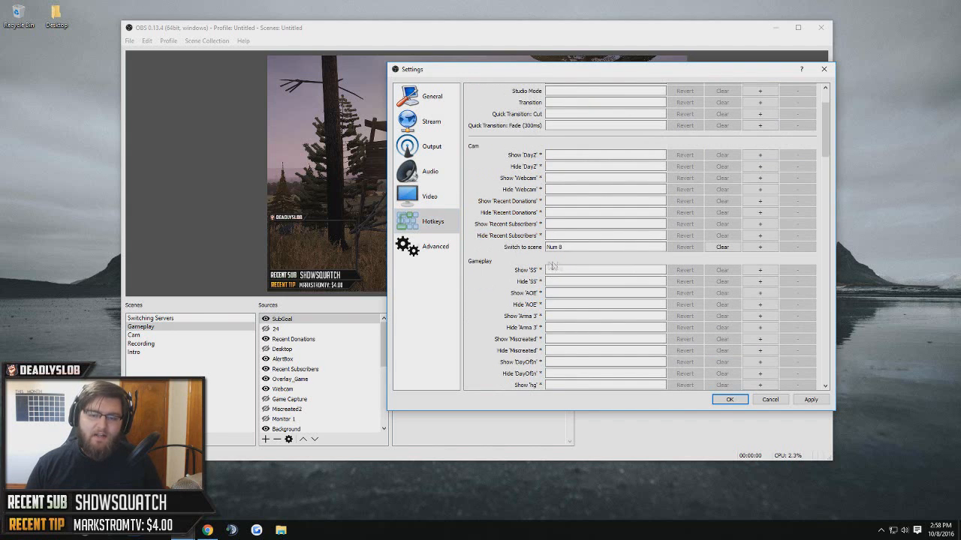
pyautogui.click(554, 247)
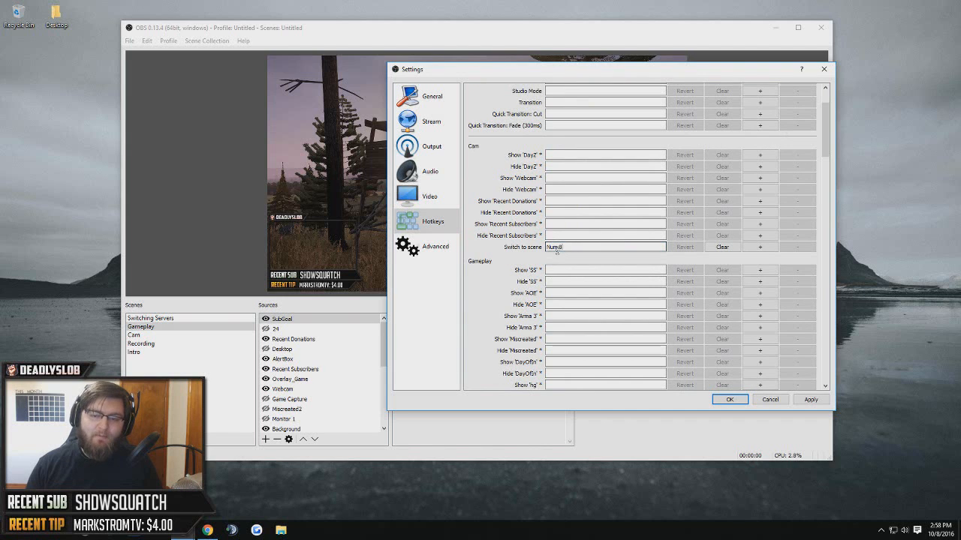
pyautogui.scroll(-10, 535, 250)
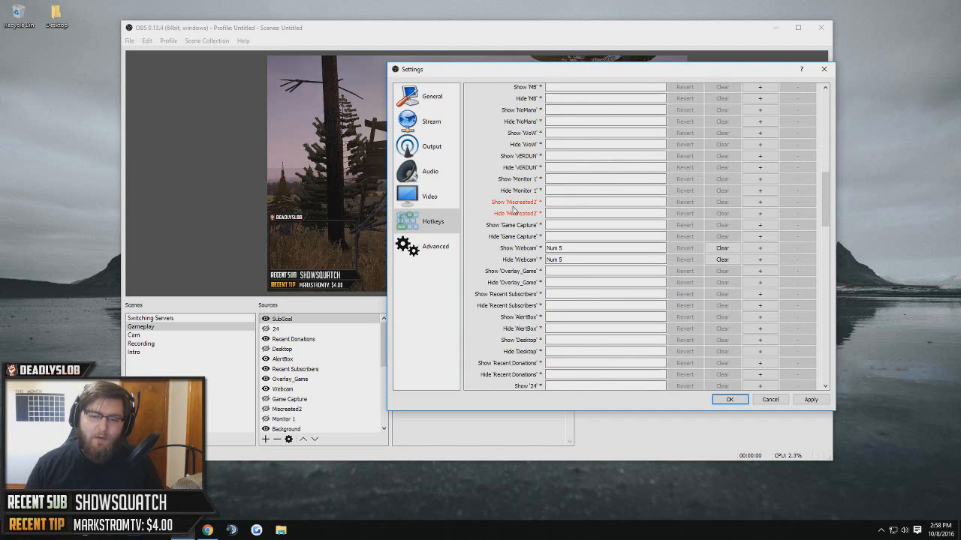
pyautogui.scroll(-5, 518, 217)
pyautogui.click(554, 222)
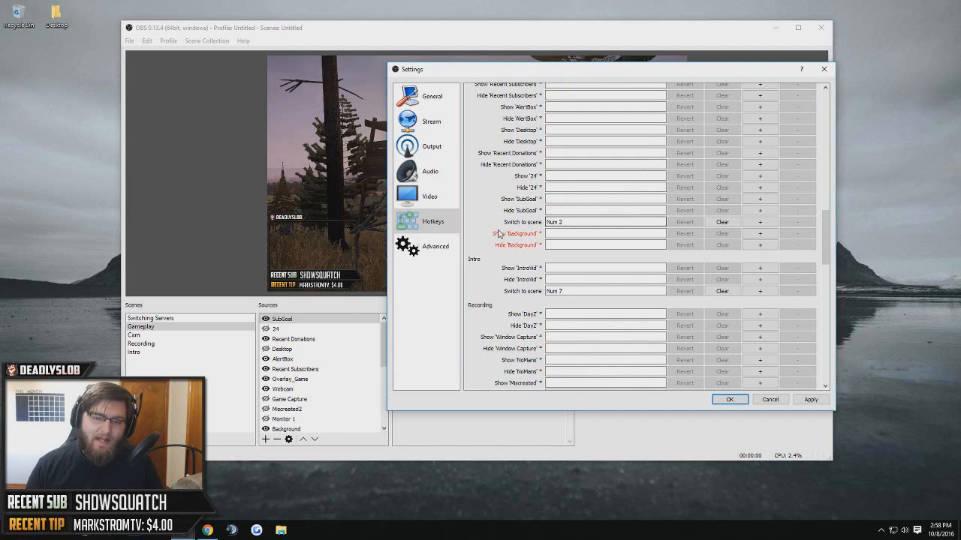
pyautogui.scroll(5, 546, 242)
pyautogui.scroll(-1, 547, 242)
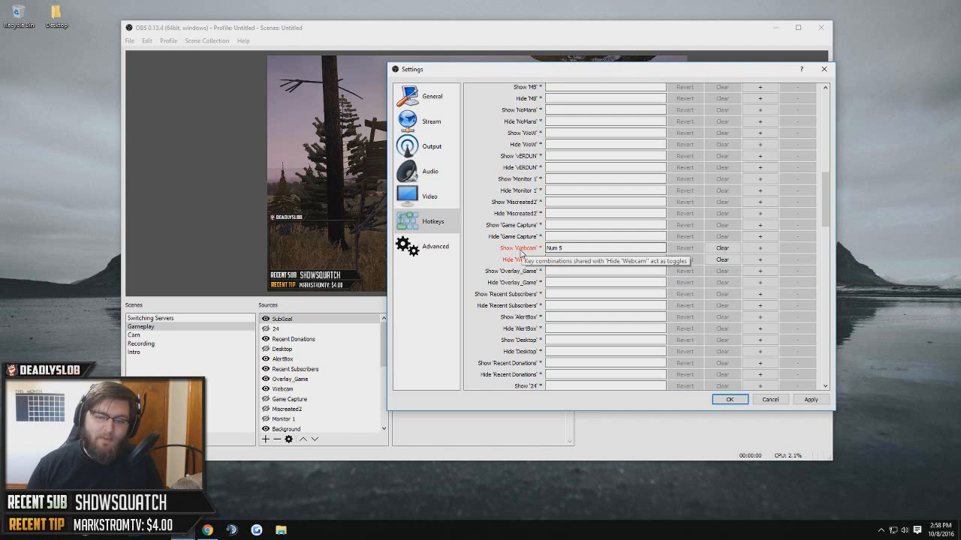
# Examine the hotkeys of the Intro, Recording and Switching Servers scenes and the audio devices, and close the settings without saving.
pyautogui.scroll(-5, 521, 252)
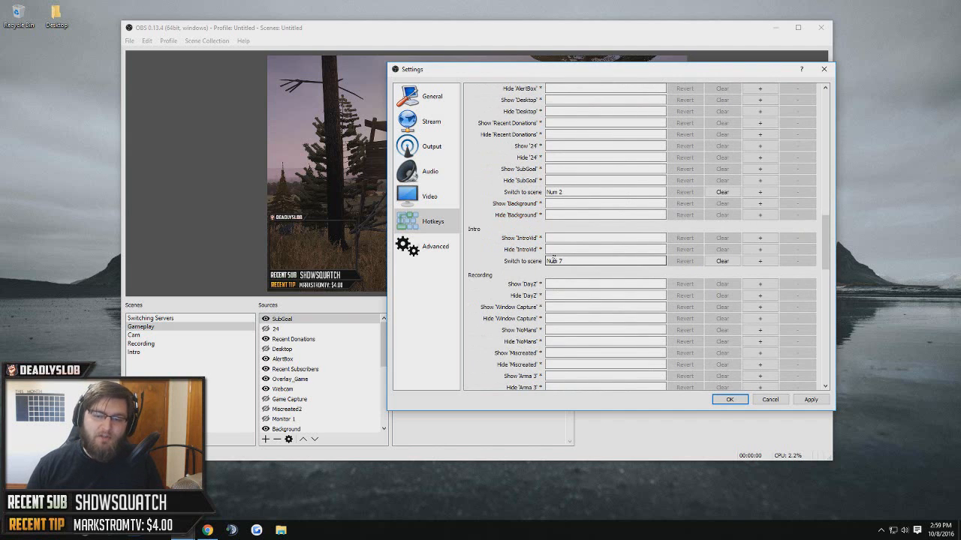
pyautogui.scroll(-3, 503, 252)
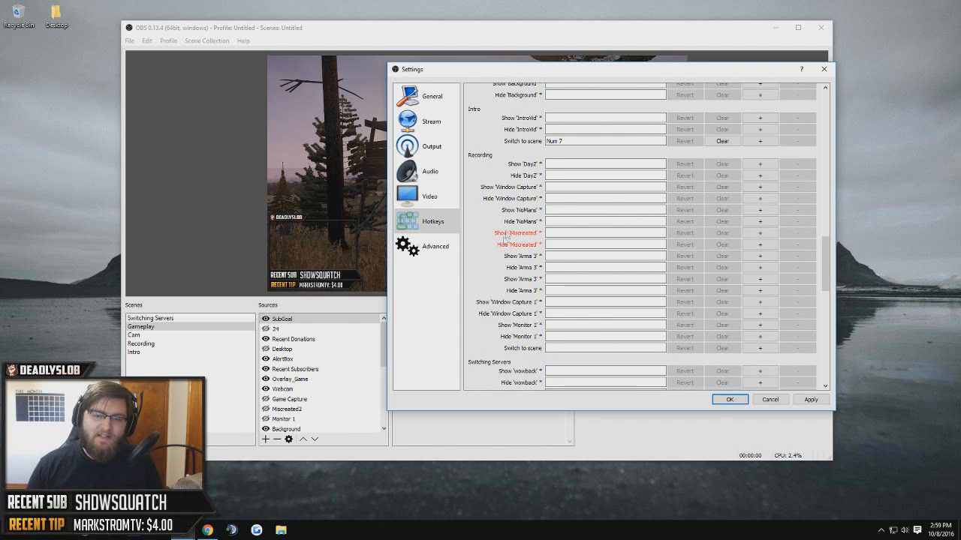
pyautogui.scroll(-3, 516, 242)
pyautogui.scroll(-6, 518, 226)
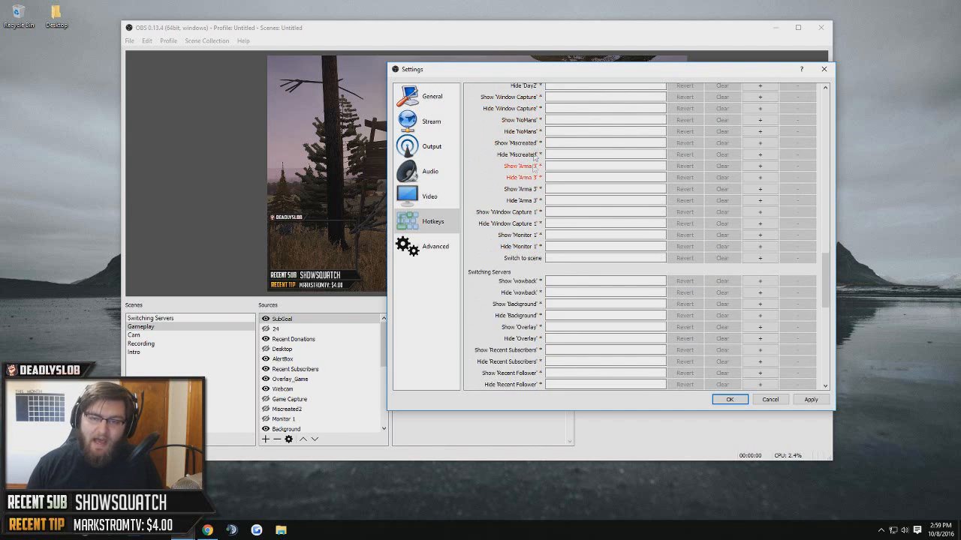
pyautogui.scroll(-1, 525, 214)
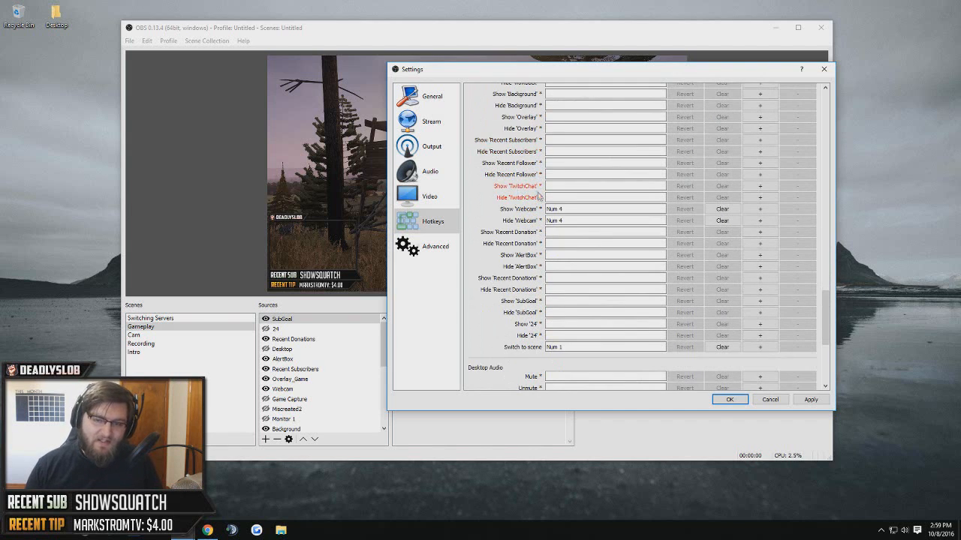
pyautogui.scroll(7, 534, 221)
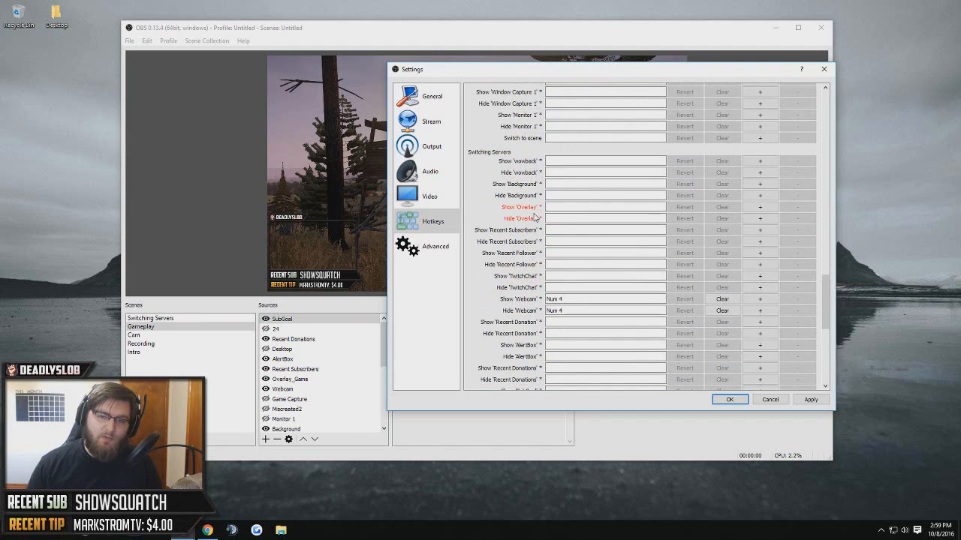
pyautogui.scroll(-7, 535, 222)
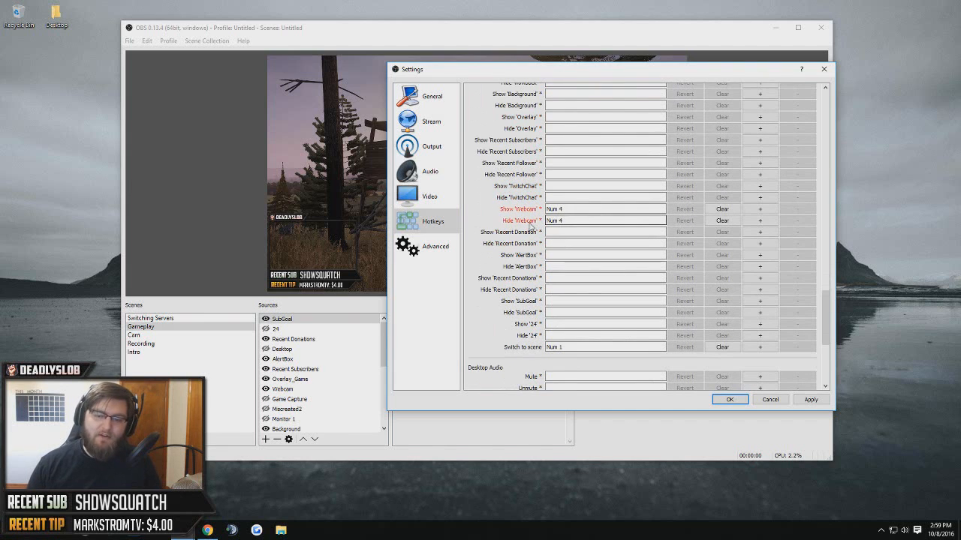
pyautogui.scroll(-3, 536, 225)
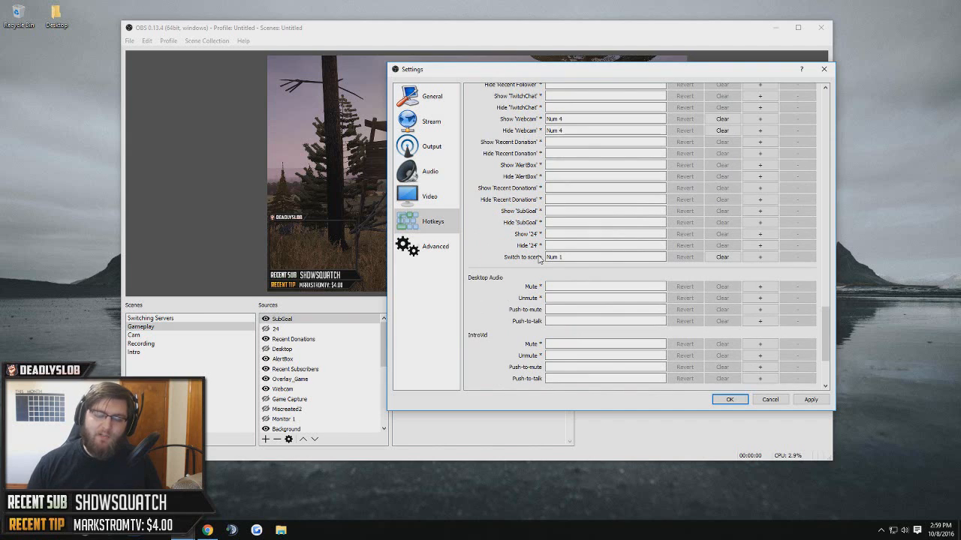
pyautogui.scroll(-3, 538, 261)
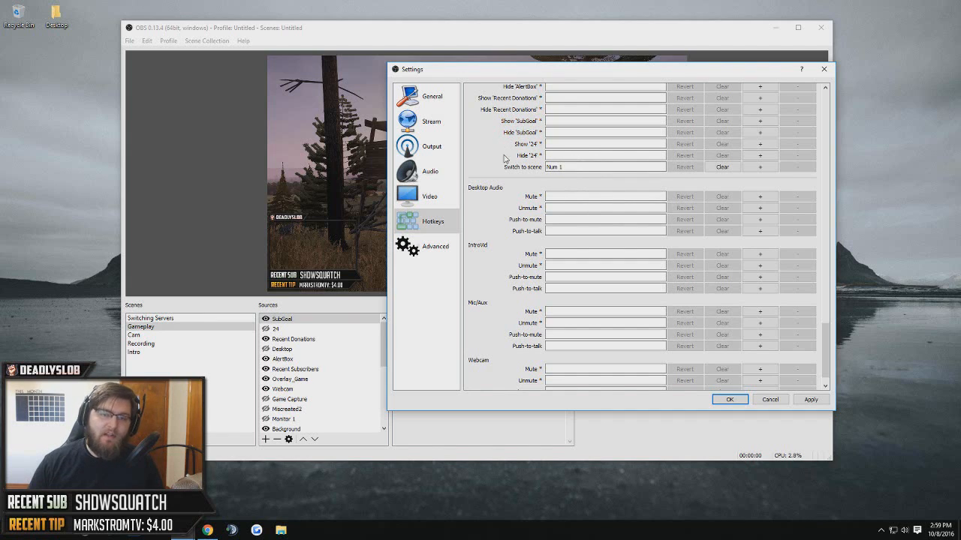
pyautogui.scroll(2, 559, 253)
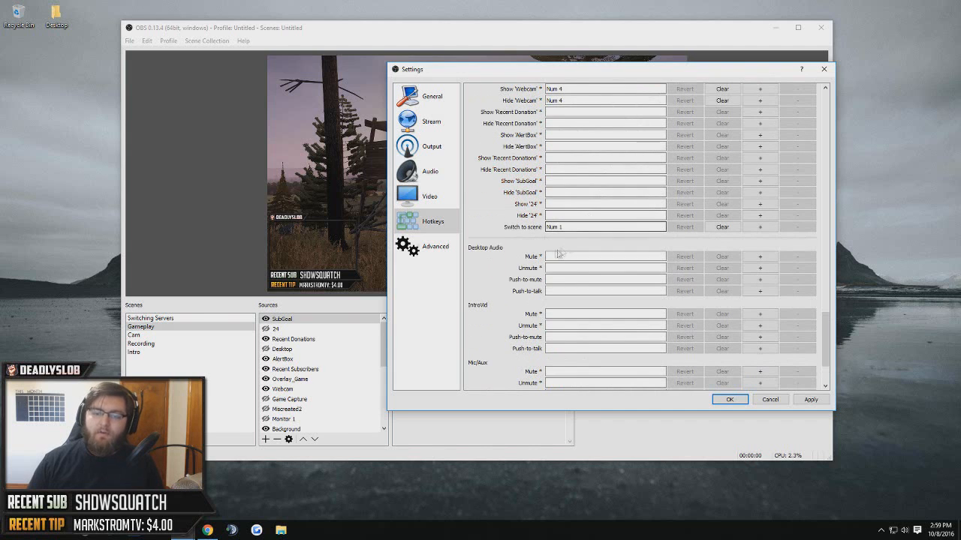
pyautogui.scroll(3, 552, 252)
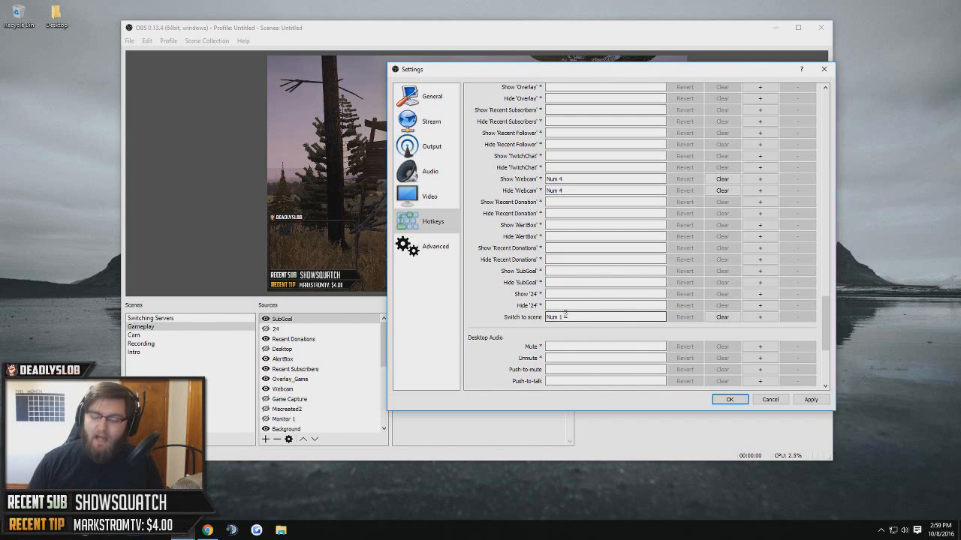
pyautogui.press('Escape')
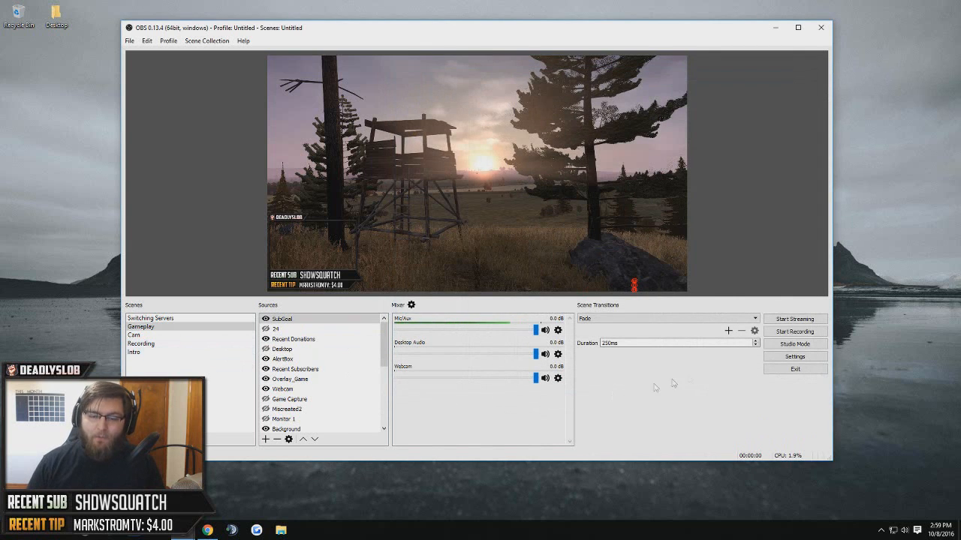
# Reopen the settings, look through the hotkey, video, output and stream pages, and close them without changes.
pyautogui.click(795, 356)
pyautogui.click(273, 218)
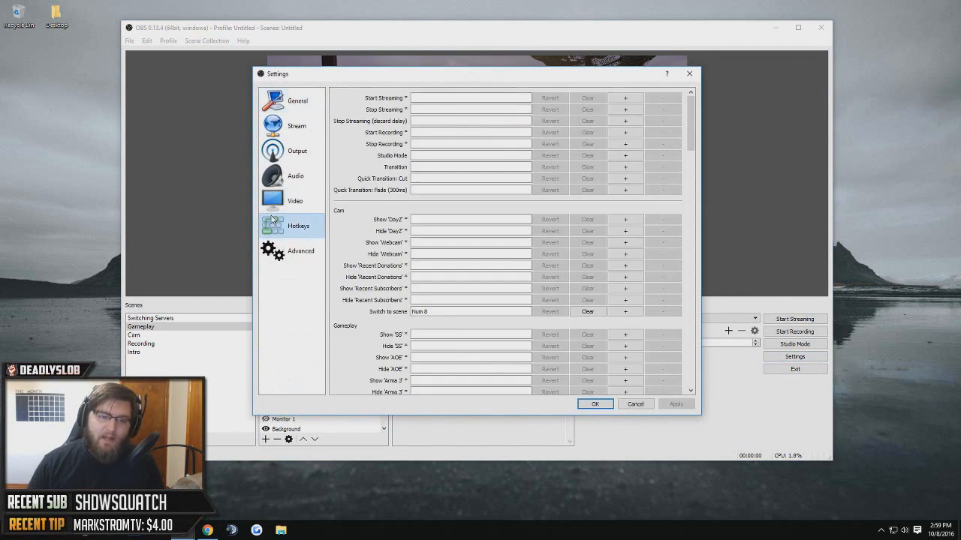
pyautogui.click(274, 200)
pyautogui.click(274, 151)
pyautogui.click(274, 126)
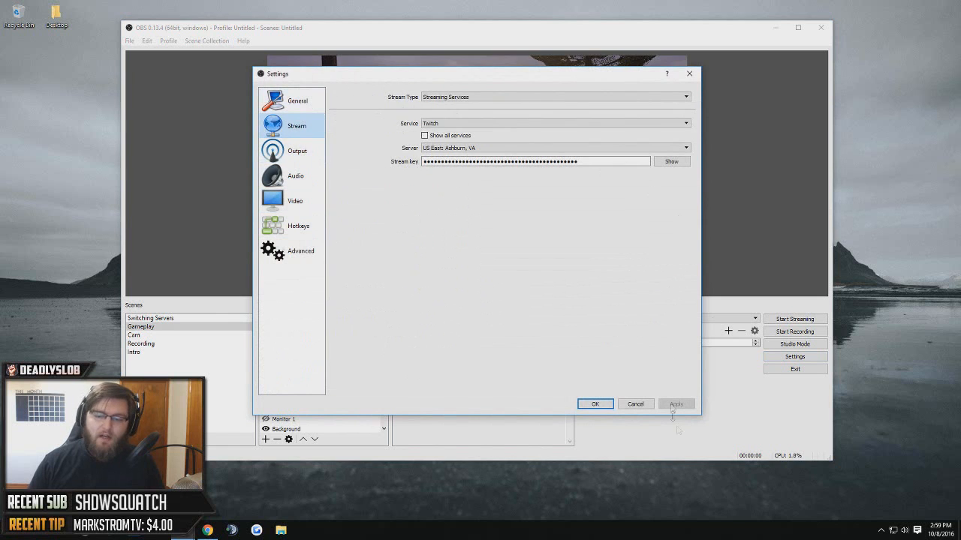
pyautogui.click(635, 404)
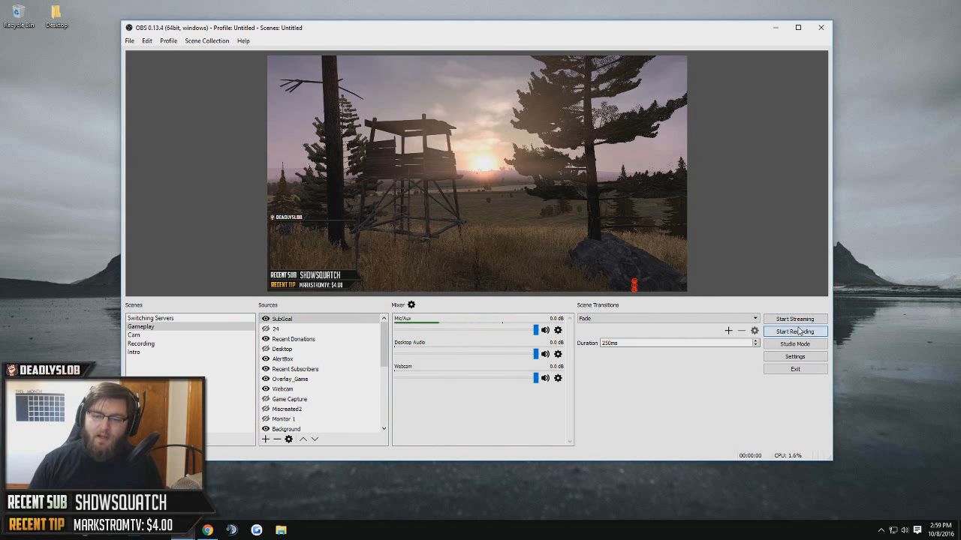
# Switch the preview to the Switching Servers scene.
pyautogui.click(743, 319)
pyautogui.click(713, 306)
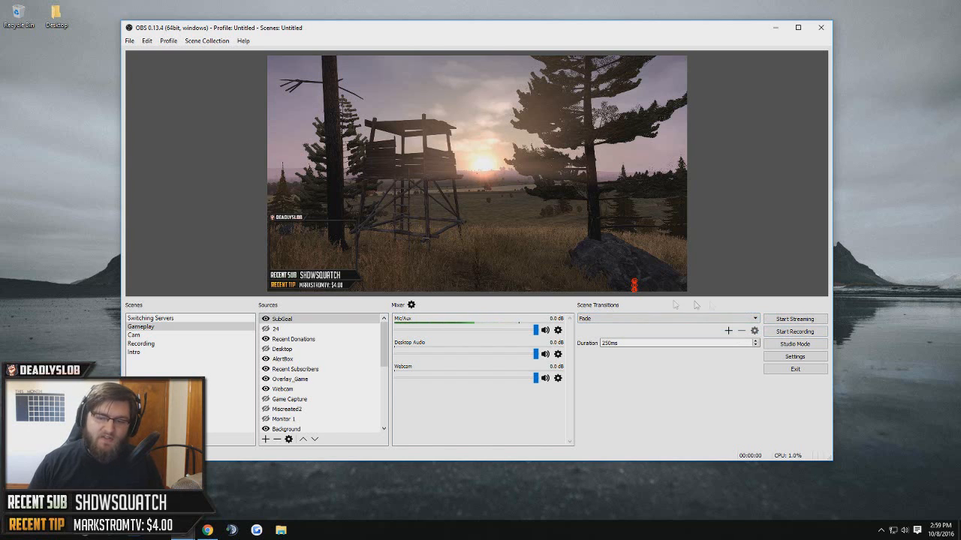
pyautogui.click(199, 318)
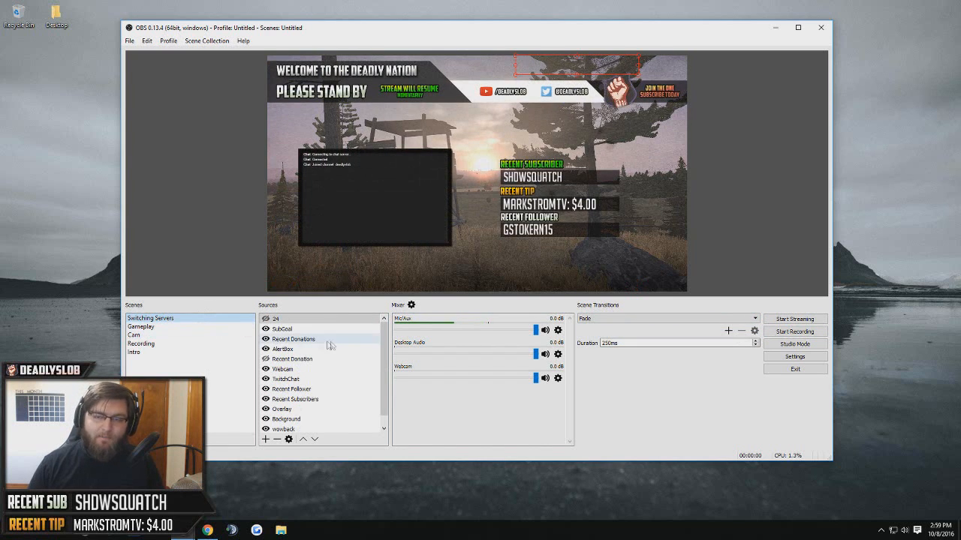
# Locate the TwitchChat and Recent Follower sources, examine the Recent Follower text properties, and close them without changes.
pyautogui.scroll(-1, 321, 344)
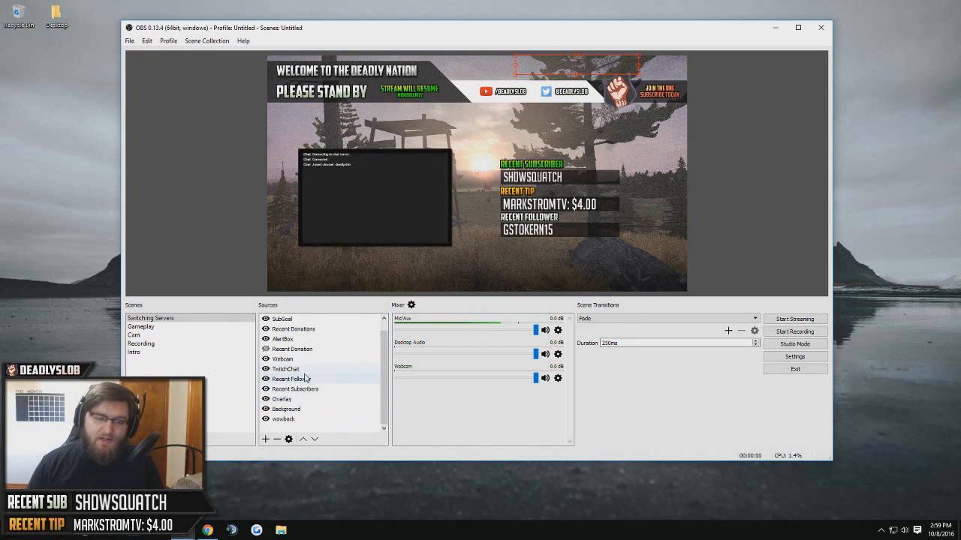
pyautogui.click(308, 369)
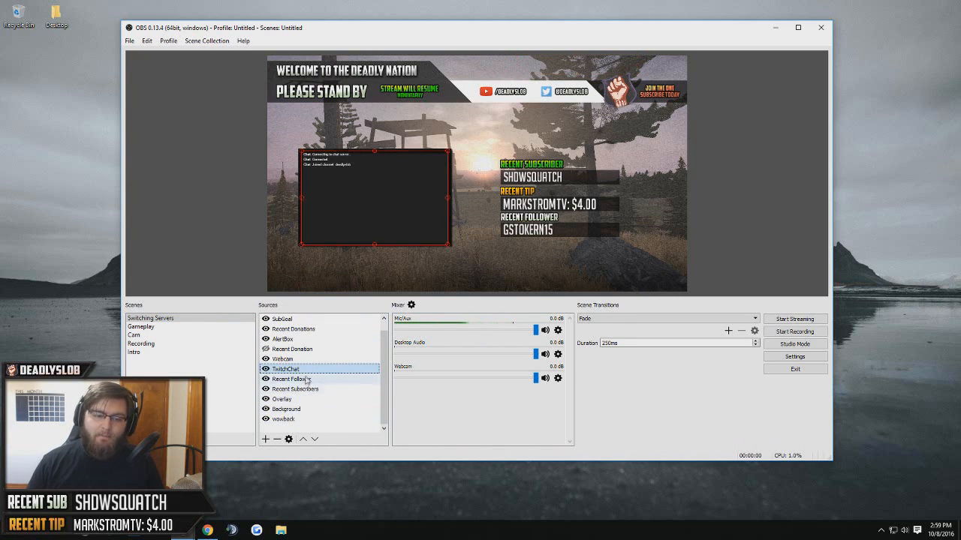
pyautogui.click(306, 380)
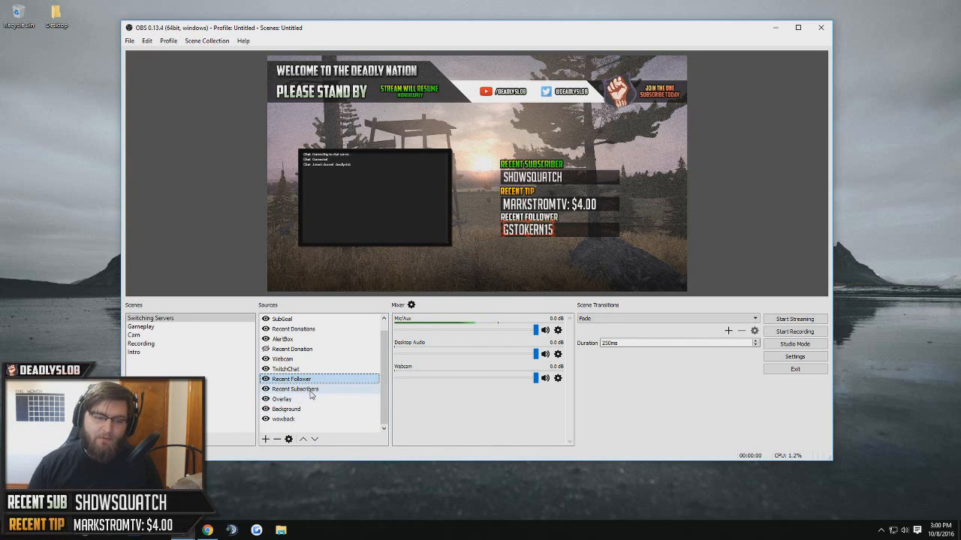
pyautogui.rightClick(313, 378)
pyautogui.click(350, 489)
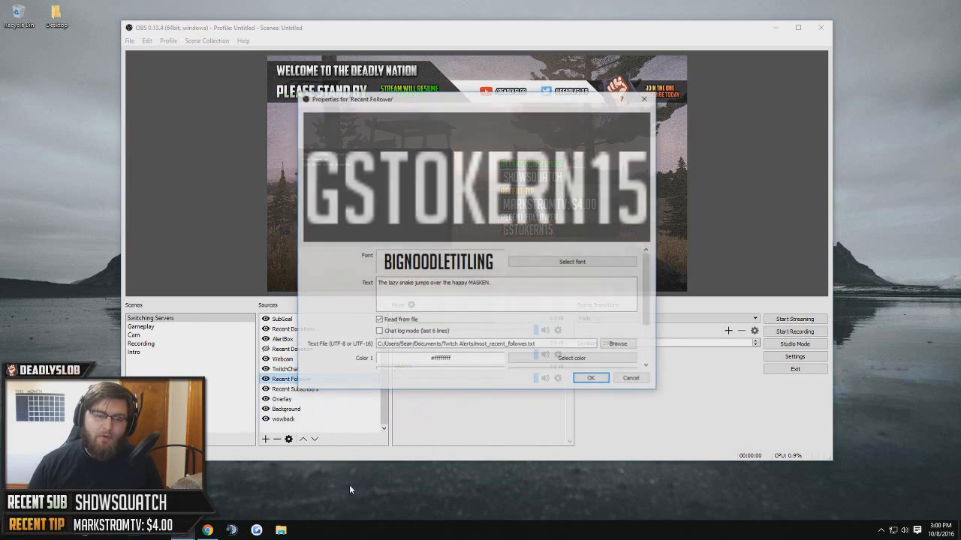
pyautogui.click(591, 380)
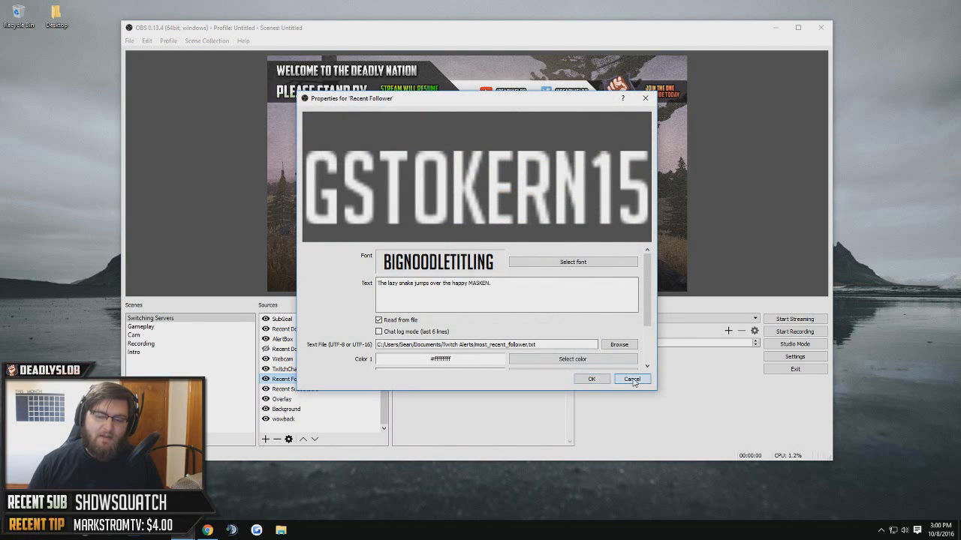
# Highlight the Webcam and Recent Donations sources of the Switching Servers scene, and mute and unmute the Mic/Aux audio.
pyautogui.click(343, 361)
pyautogui.scroll(1, 349, 363)
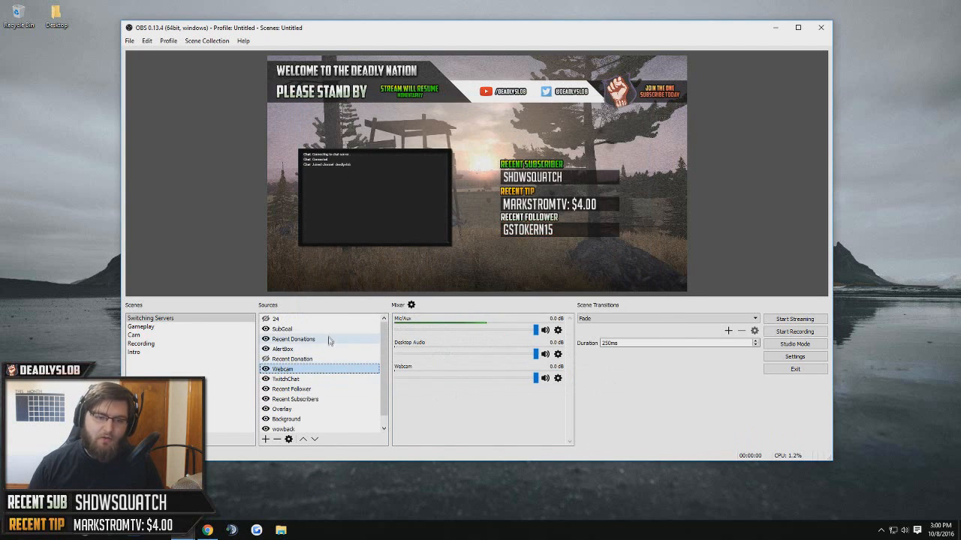
pyautogui.click(333, 340)
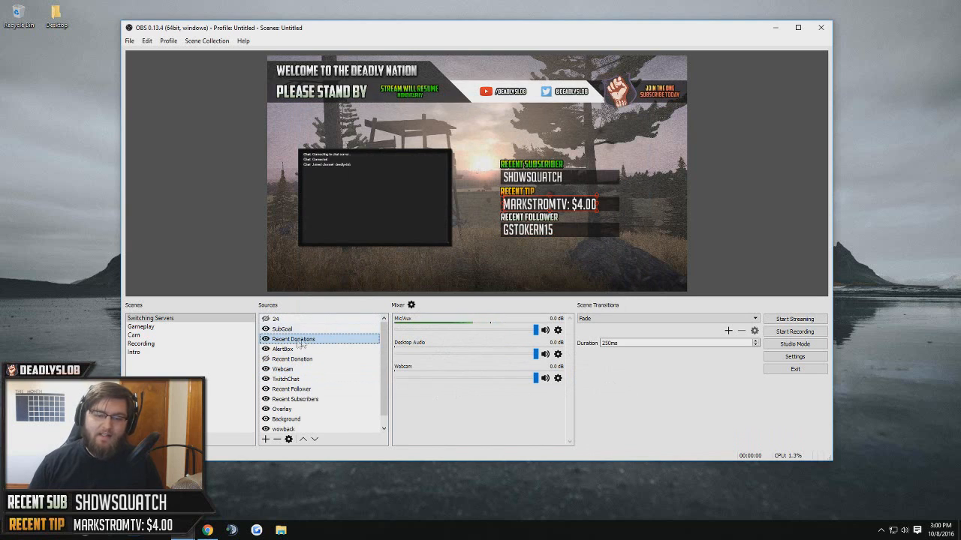
pyautogui.click(546, 332)
pyautogui.click(546, 332)
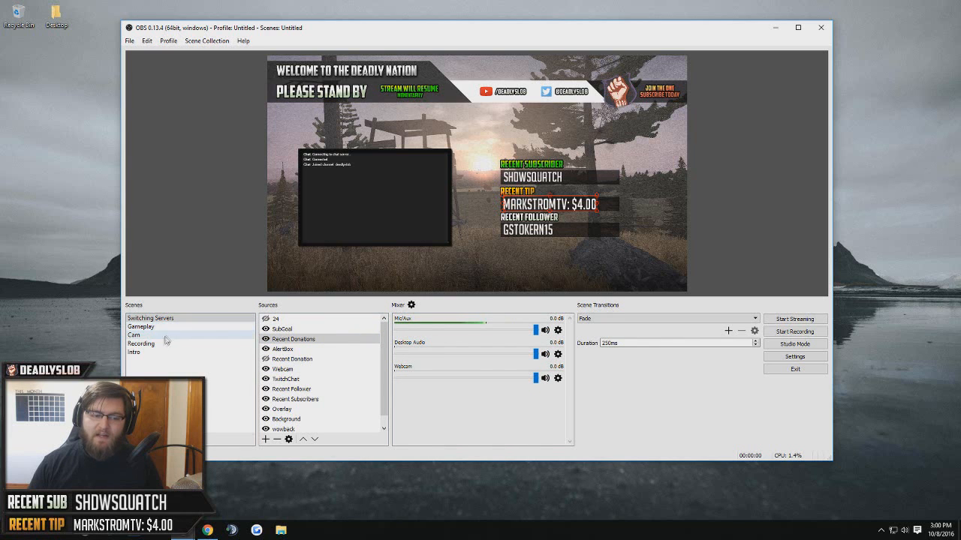
# Preview the Intro scene, and go back up through the scenes to Switching Servers to look over its sources.
pyautogui.click(142, 352)
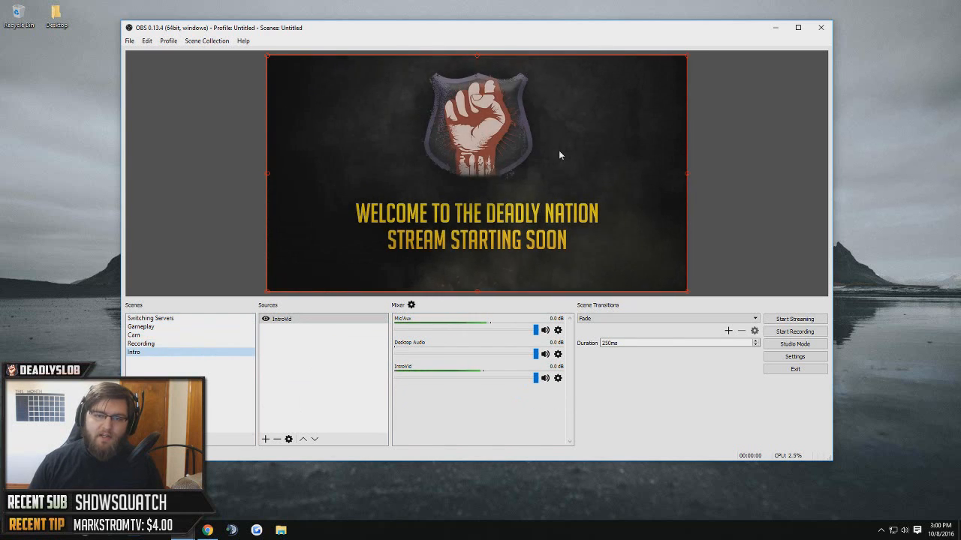
pyautogui.press('Up')
pyautogui.press('Up')
pyautogui.press('Up')
pyautogui.press('Up')
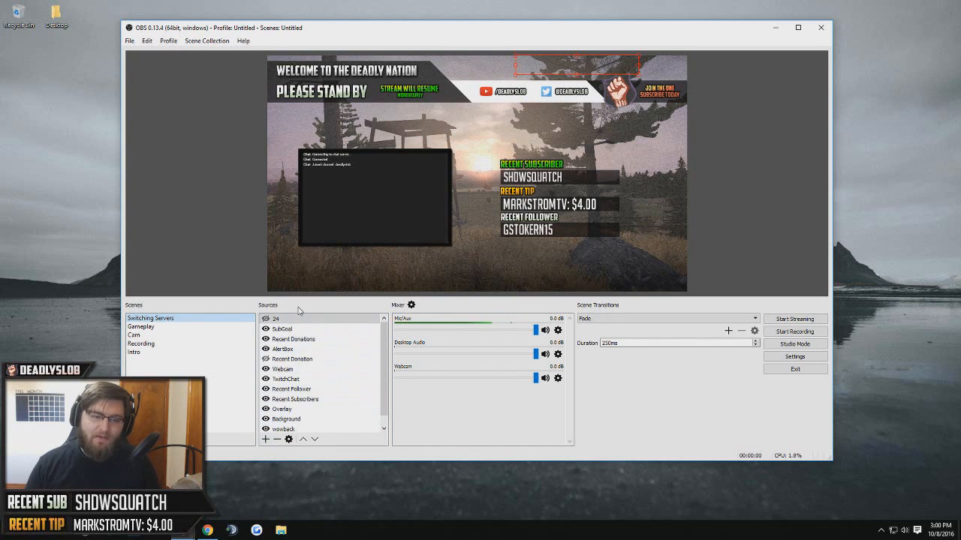
pyautogui.scroll(-1, 330, 331)
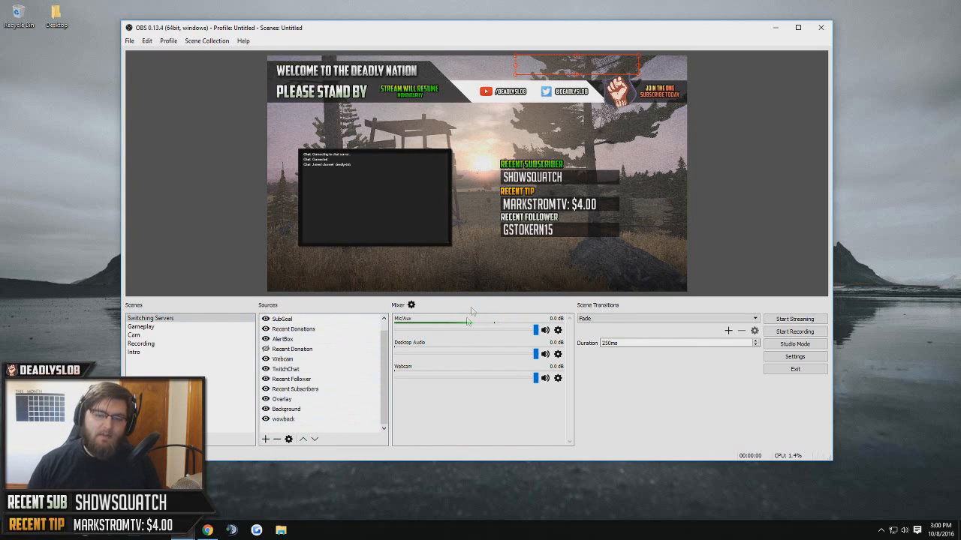